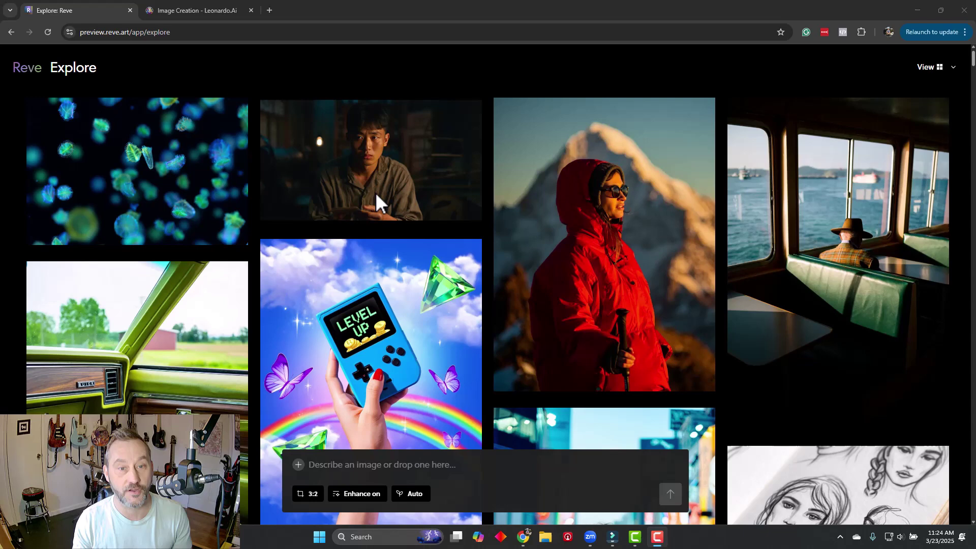
Step: Look through the example images in Reve's Explore gallery and briefly check the Leonardo.Ai image creation page
{"action": "scroll", "coordinate": [376, 191], "scroll_direction": "down", "scroll_amount": 3}
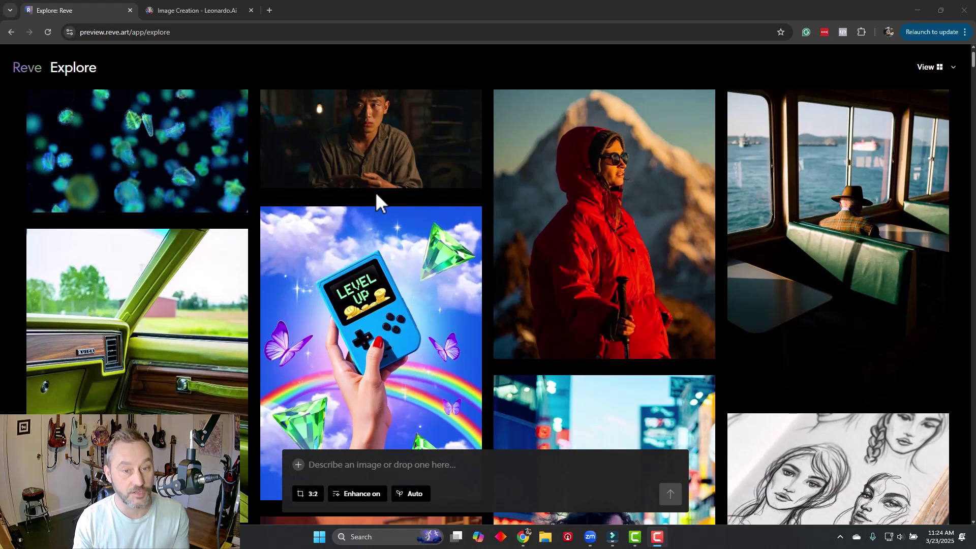
{"action": "scroll", "coordinate": [377, 191], "scroll_direction": "down", "scroll_amount": 3}
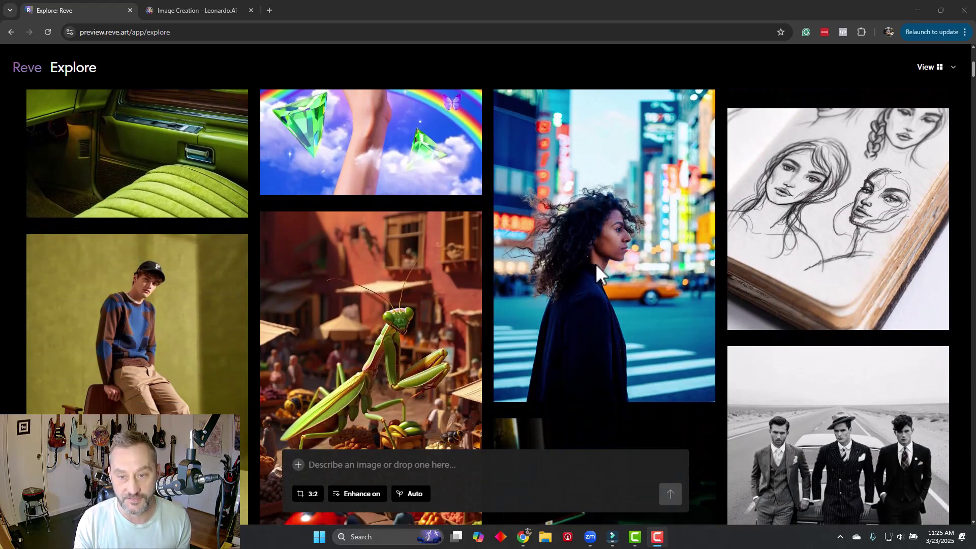
{"action": "scroll", "coordinate": [604, 259], "scroll_direction": "down", "scroll_amount": 10}
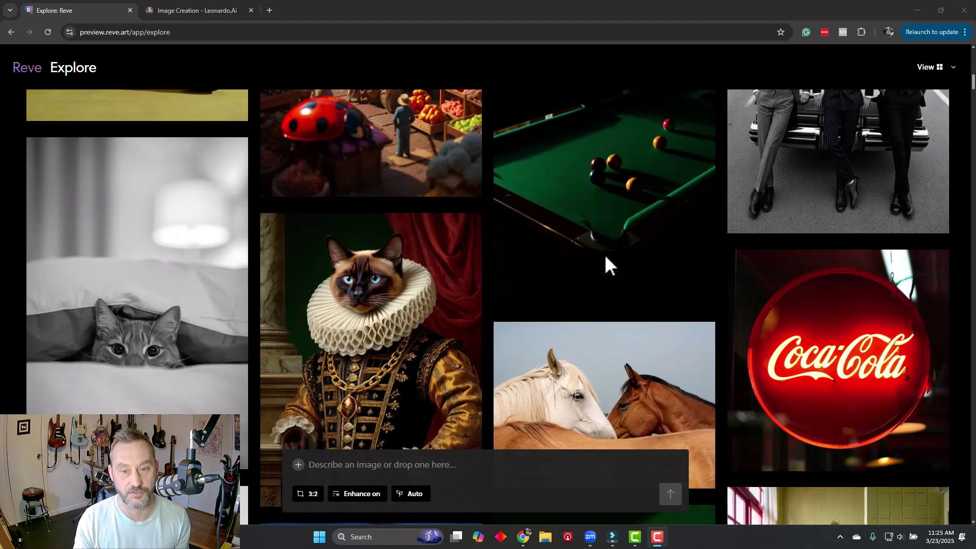
{"action": "scroll", "coordinate": [605, 255], "scroll_direction": "down", "scroll_amount": 2}
{"action": "scroll", "coordinate": [603, 254], "scroll_direction": "down", "scroll_amount": 4}
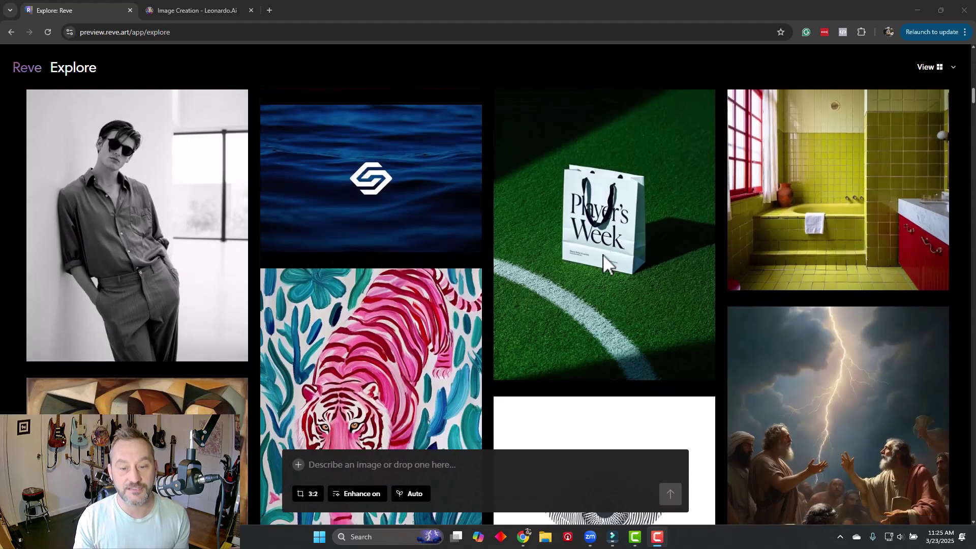
{"action": "scroll", "coordinate": [603, 254], "scroll_direction": "down", "scroll_amount": 2}
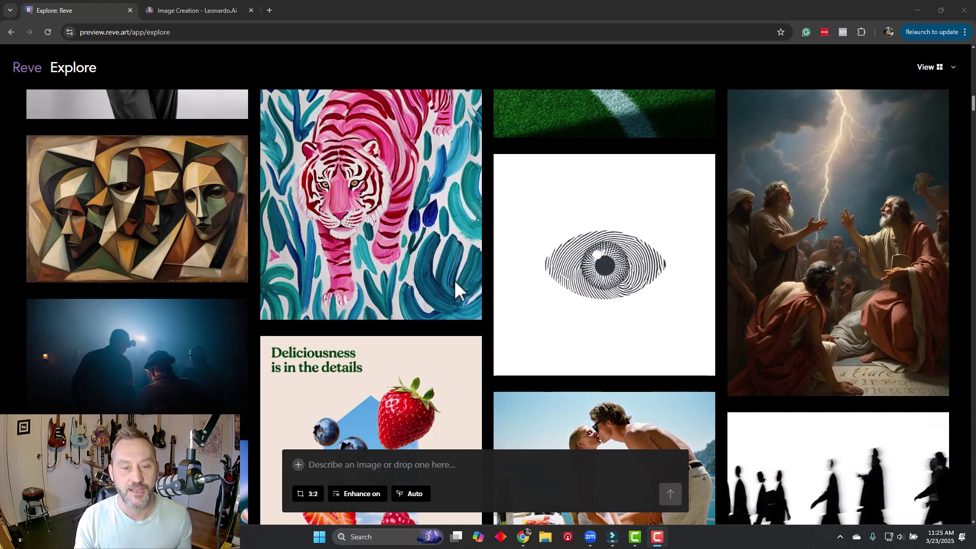
{"action": "scroll", "coordinate": [446, 271], "scroll_direction": "down", "scroll_amount": 7}
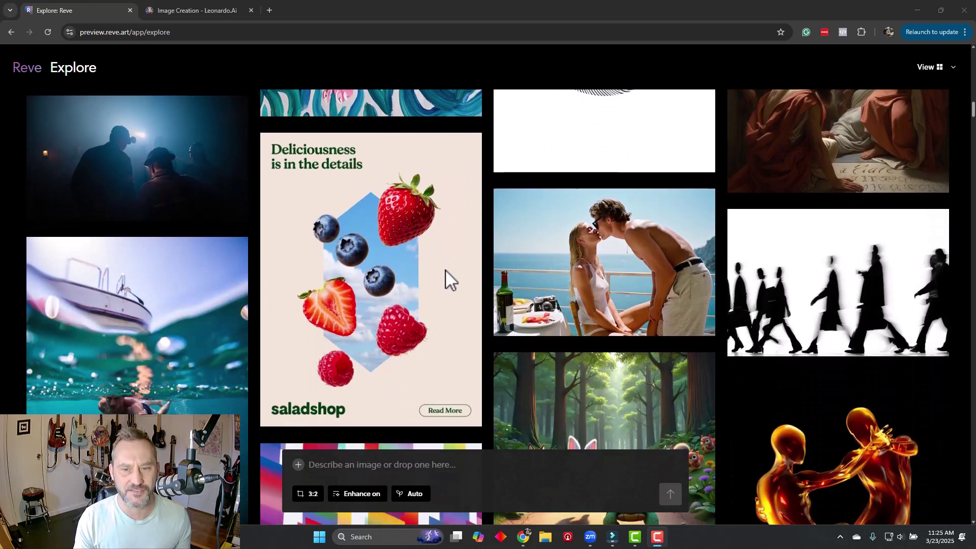
{"action": "scroll", "coordinate": [442, 270], "scroll_direction": "down", "scroll_amount": 1}
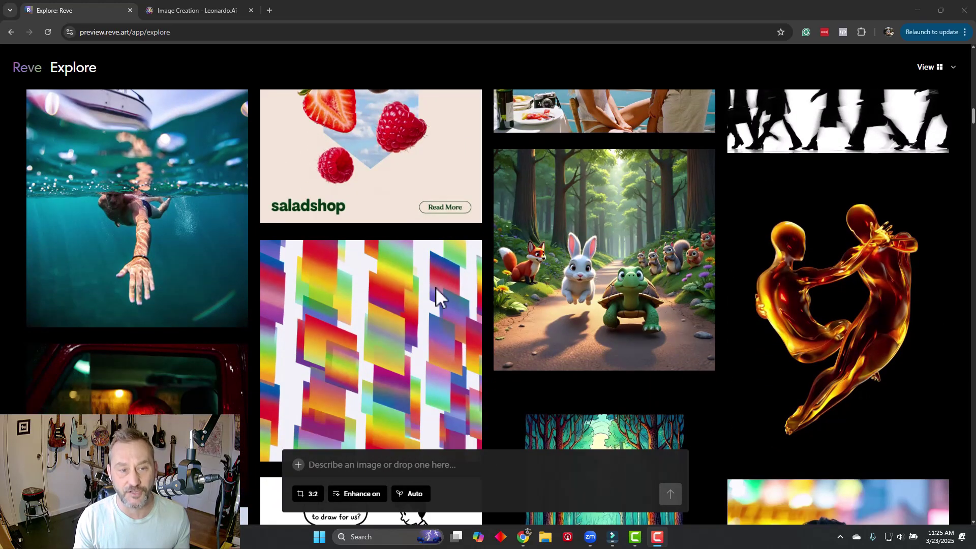
{"action": "scroll", "coordinate": [320, 204], "scroll_direction": "down", "scroll_amount": 1}
{"action": "left_click", "coordinate": [192, 11]}
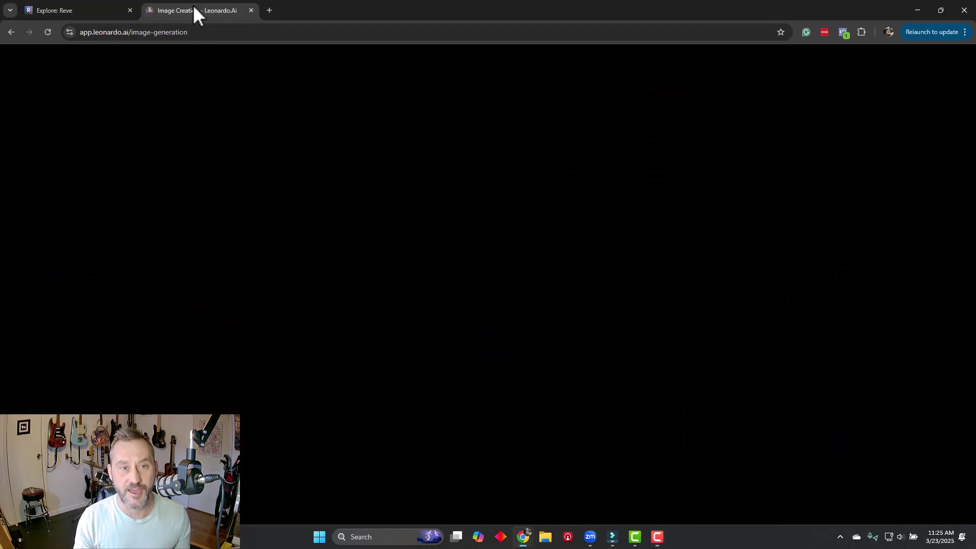
{"action": "left_click", "coordinate": [76, 10]}
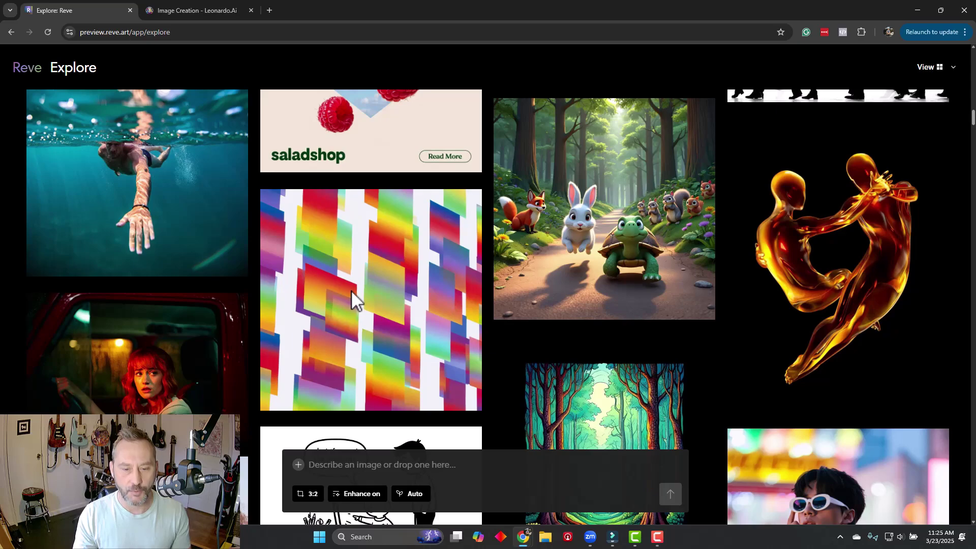
Step: Open Reve's Create page and generate images from the prompt "A red apple"
{"action": "scroll", "coordinate": [367, 300], "scroll_direction": "up", "scroll_amount": 5}
{"action": "scroll", "coordinate": [378, 295], "scroll_direction": "up", "scroll_amount": 10}
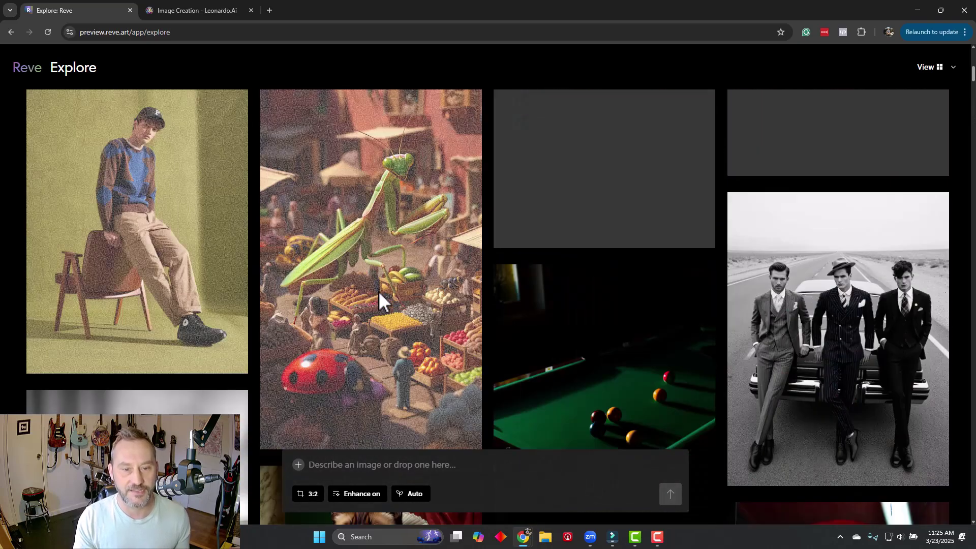
{"action": "scroll", "coordinate": [65, 60], "scroll_direction": "up", "scroll_amount": 5}
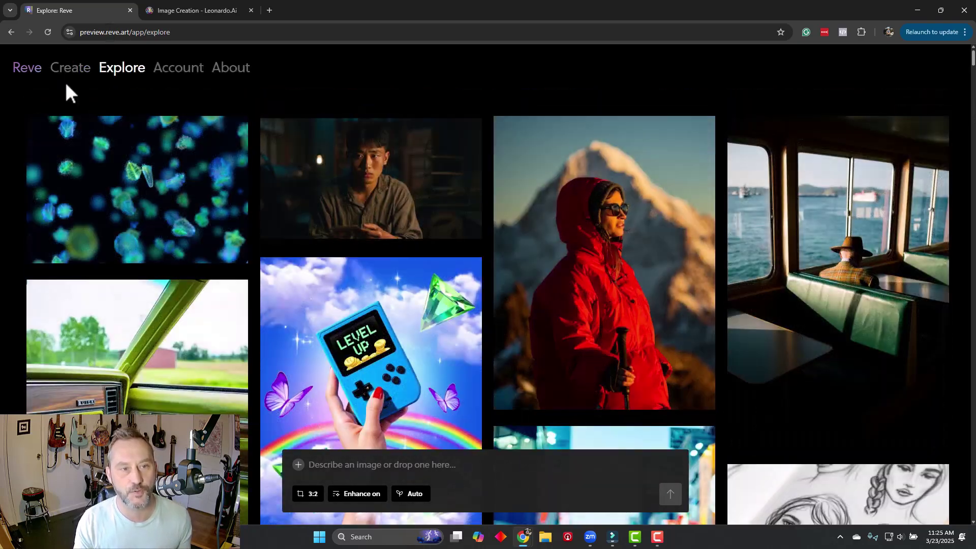
{"action": "left_click", "coordinate": [68, 69]}
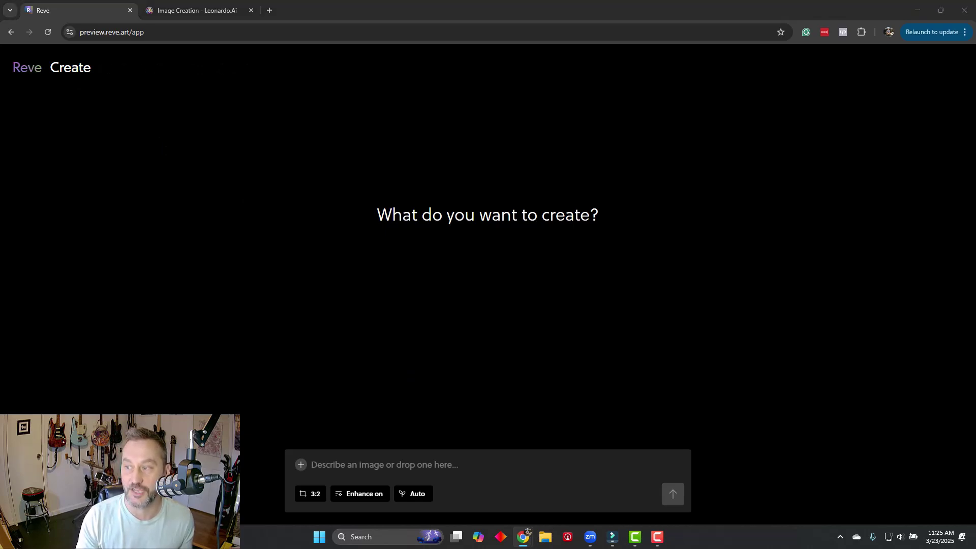
{"action": "left_click", "coordinate": [352, 464]}
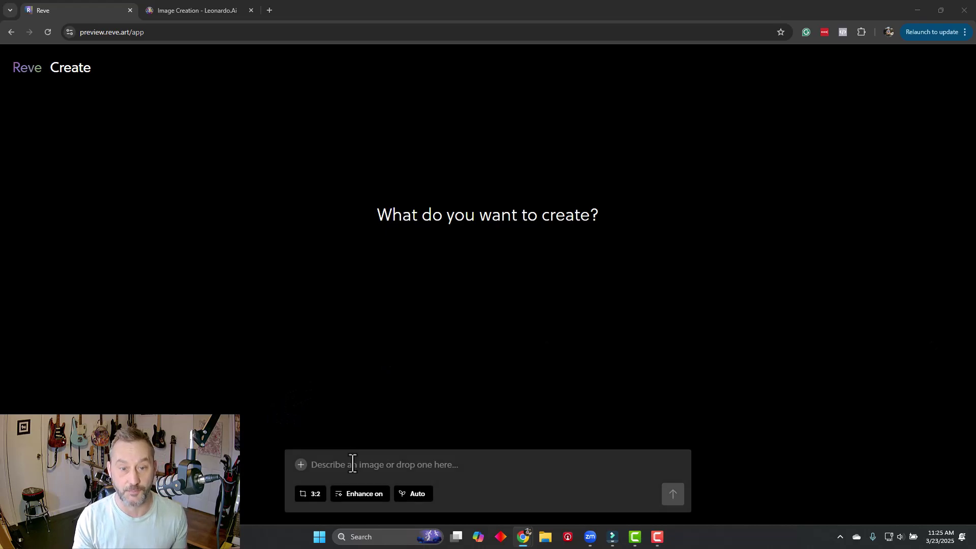
{"action": "left_click", "coordinate": [353, 465]}
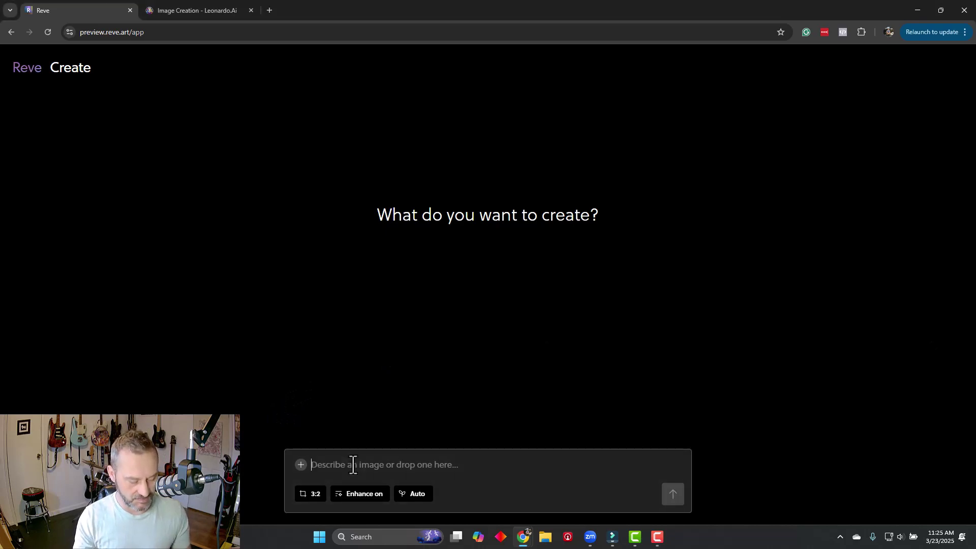
{"action": "type", "text": "A red apple"}
{"action": "key", "text": "Return"}
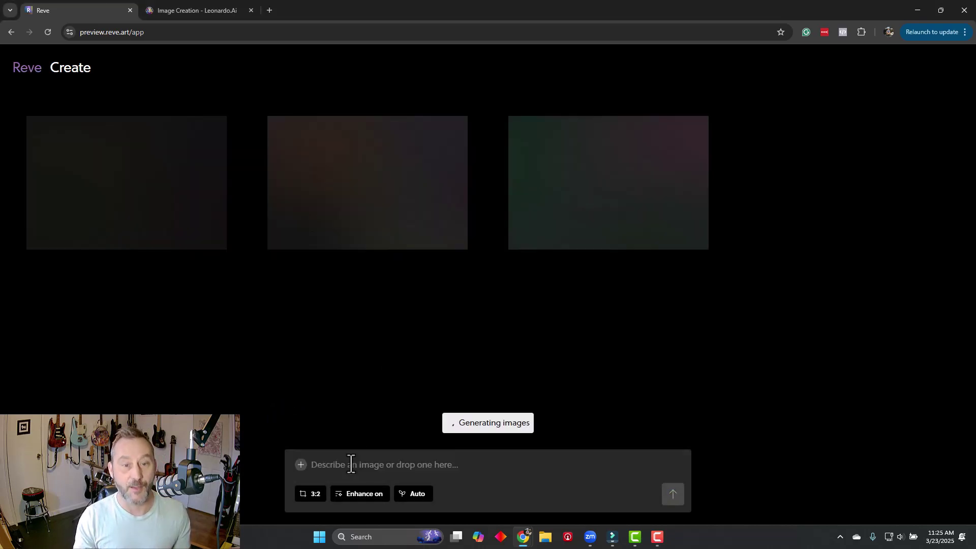
Step: Switch to Leonardo.Ai and view the four Stock Photo "A red apple" images enlarged, one after another
{"action": "left_click", "coordinate": [203, 10]}
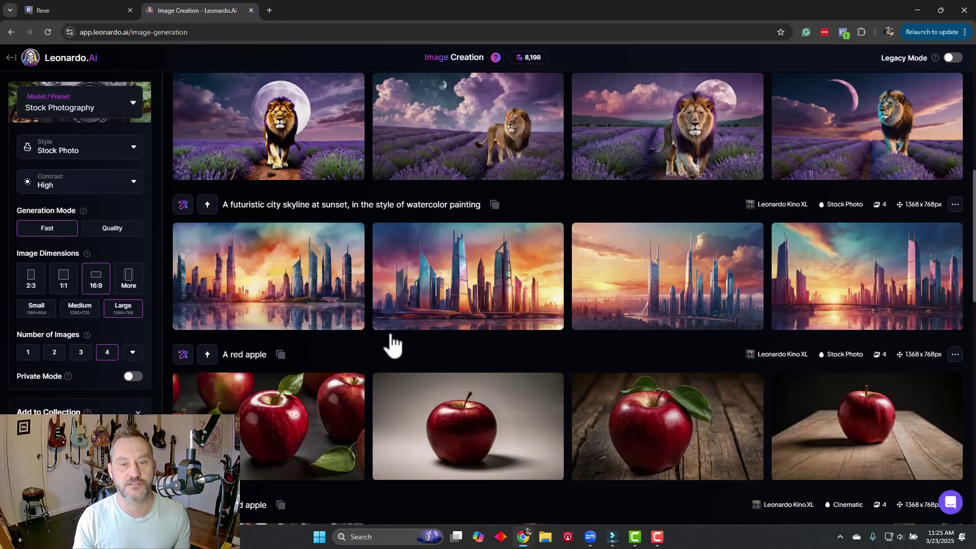
{"action": "left_click", "coordinate": [300, 443]}
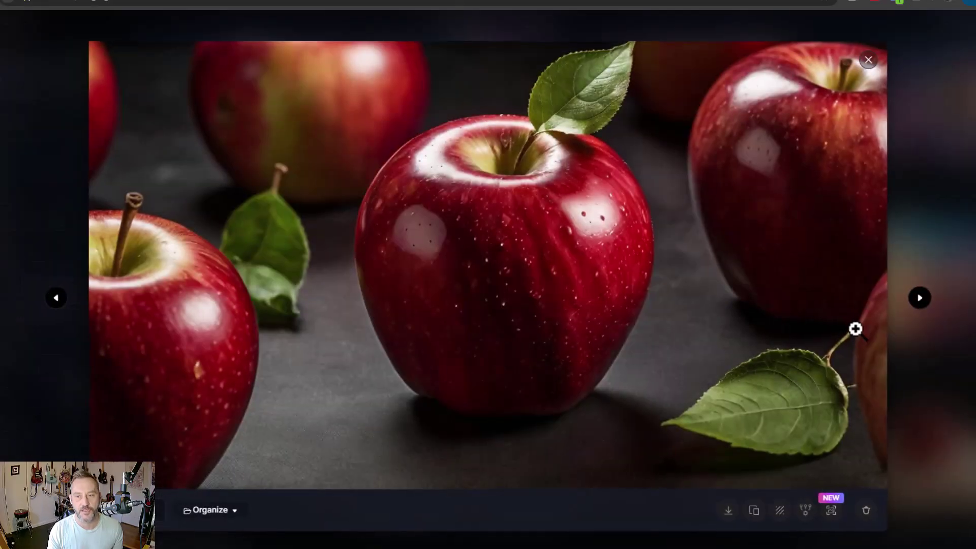
{"action": "left_click", "coordinate": [920, 299]}
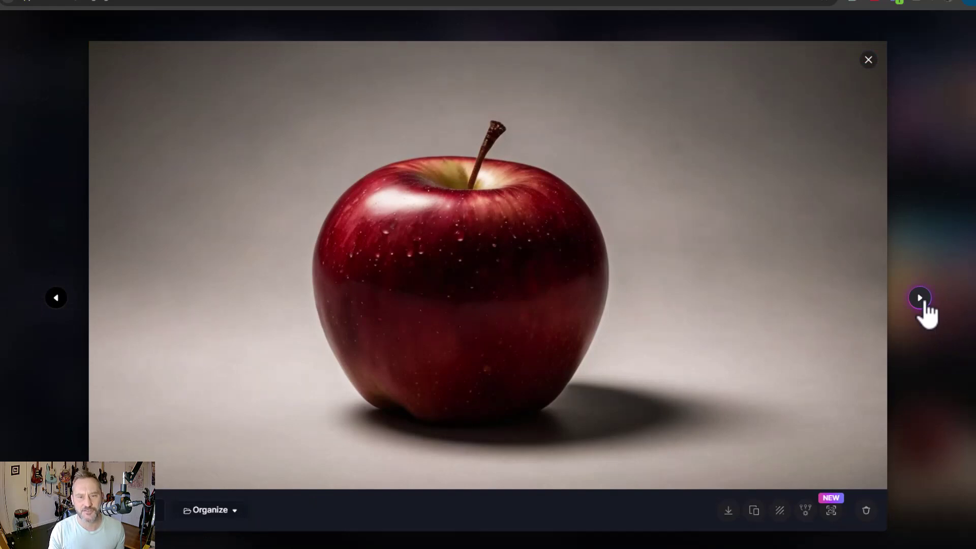
{"action": "left_click", "coordinate": [920, 298]}
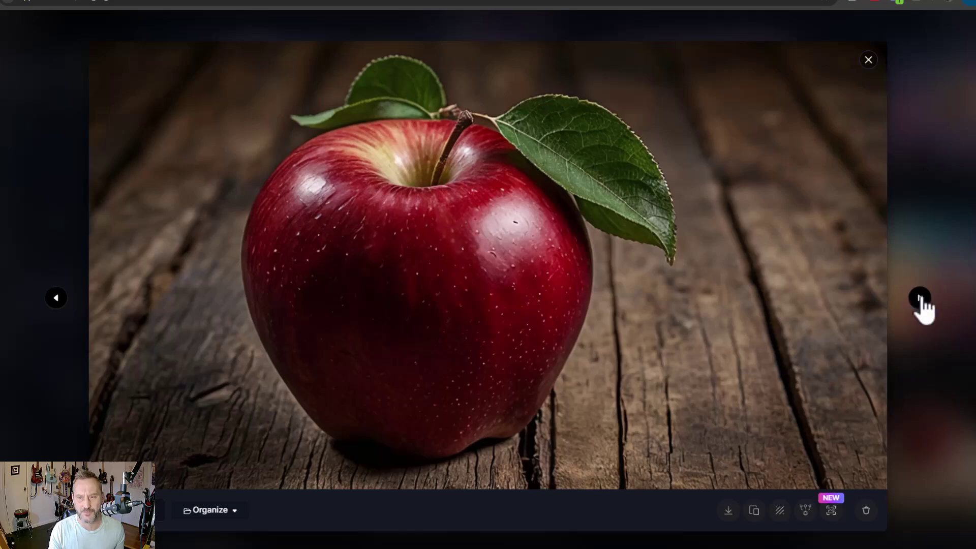
{"action": "left_click", "coordinate": [921, 298]}
Step: Return to Reve and examine the four generated red apple images enlarged, leaving none selected in the overview
{"action": "key", "text": "Escape"}
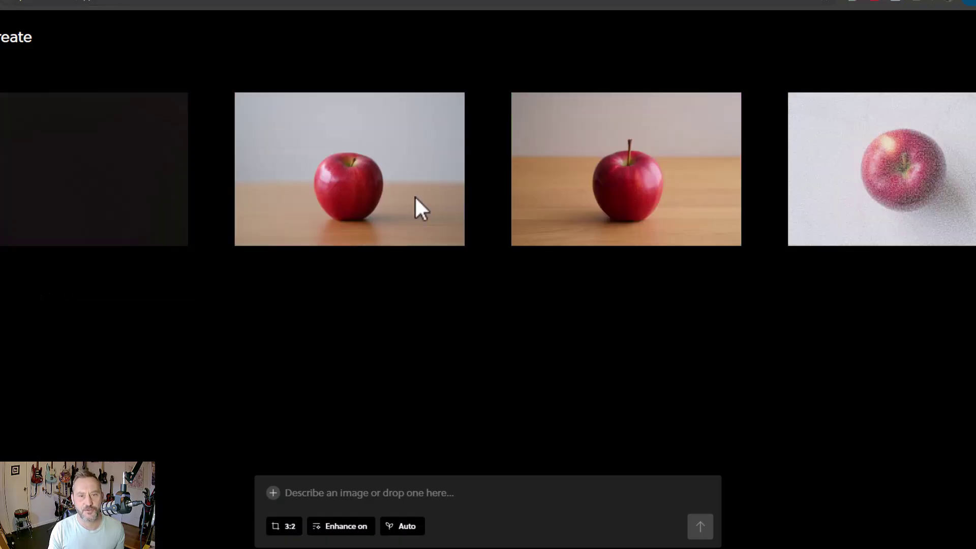
{"action": "left_click", "coordinate": [90, 176]}
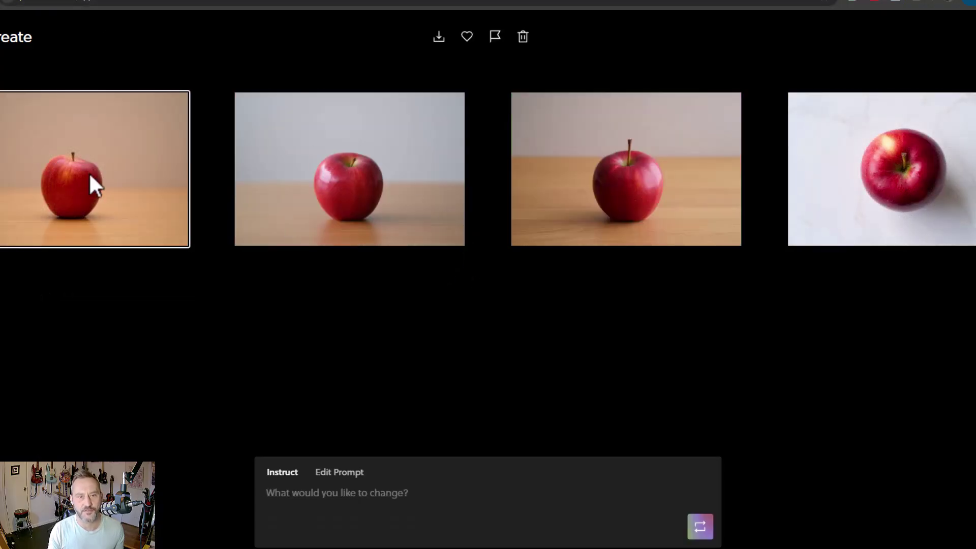
{"action": "left_click", "coordinate": [90, 175]}
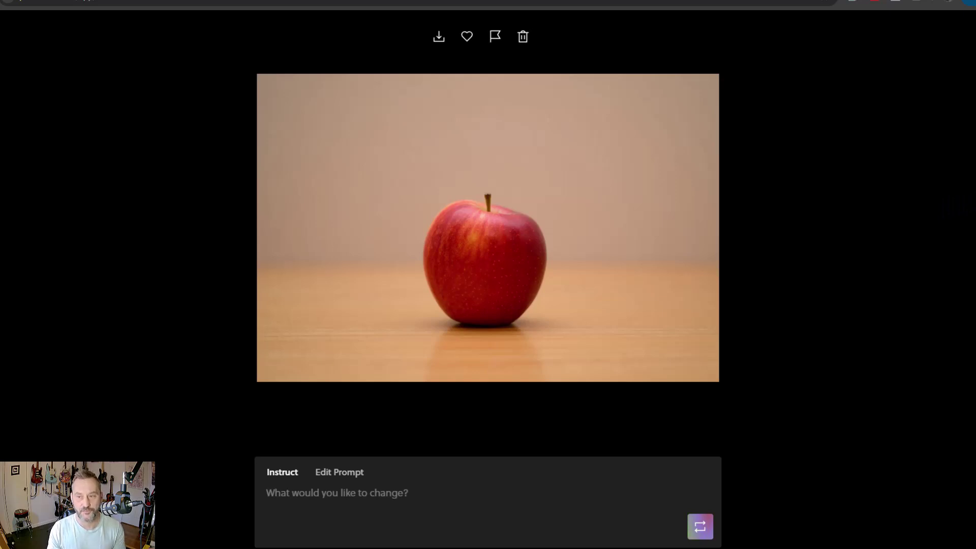
{"action": "key", "text": "Right"}
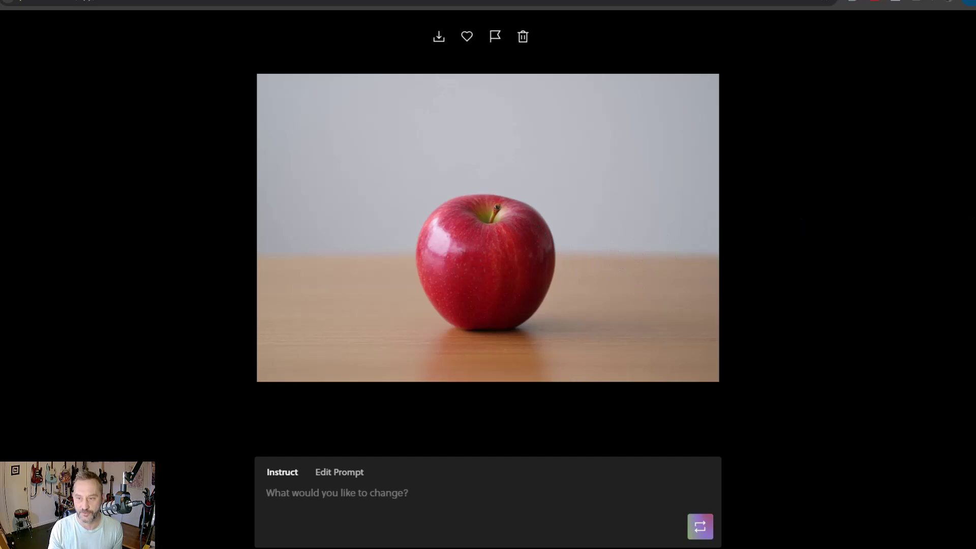
{"action": "key", "text": "Right"}
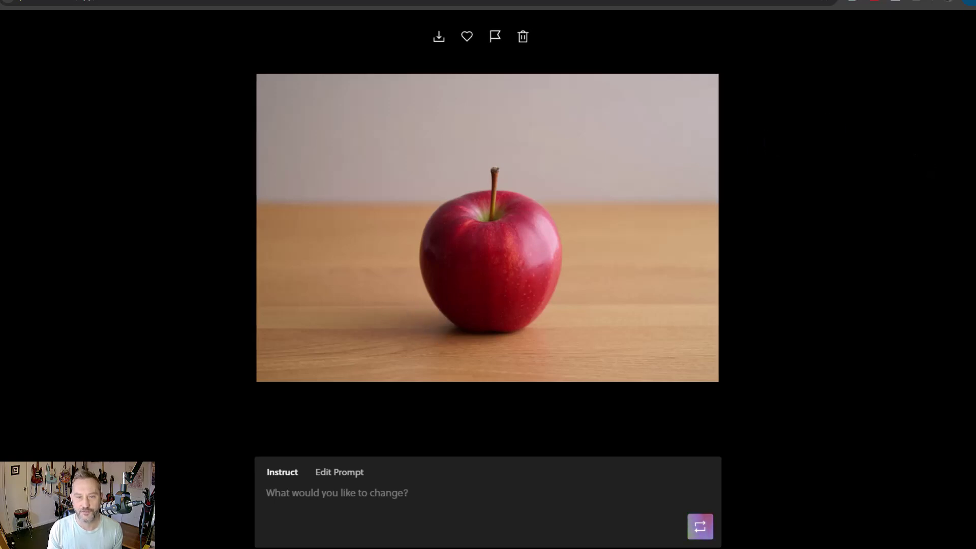
{"action": "key", "text": "Right"}
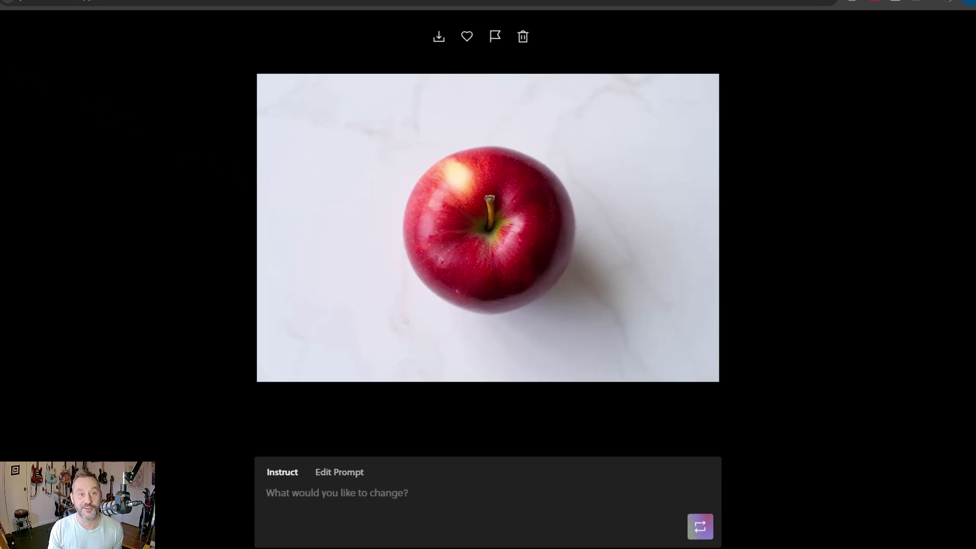
{"action": "left_click", "coordinate": [48, 70]}
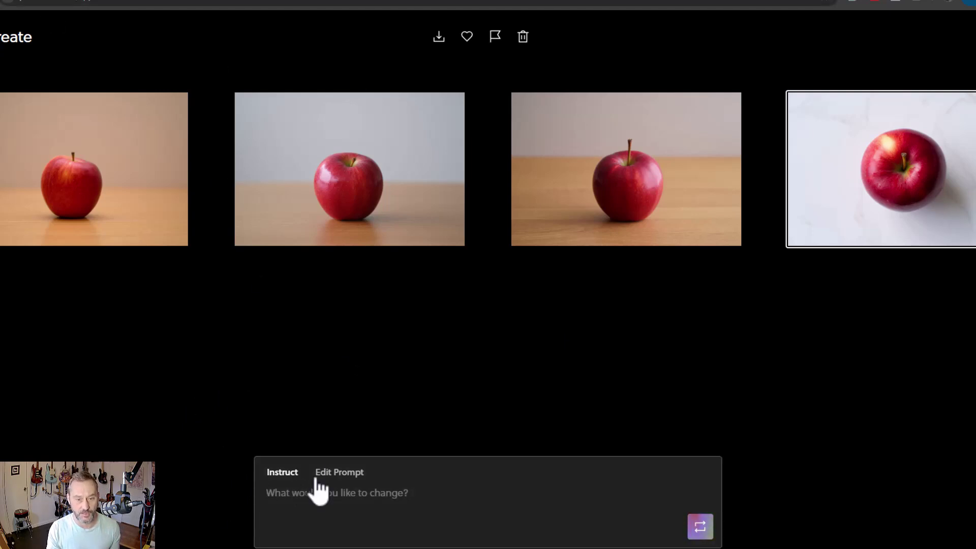
{"action": "left_click", "coordinate": [243, 354]}
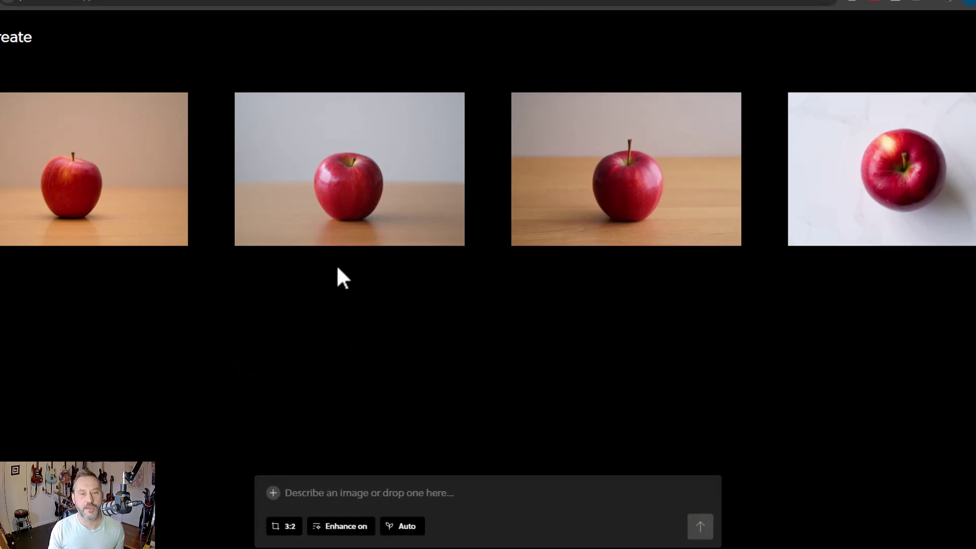
{"action": "left_click", "coordinate": [346, 202]}
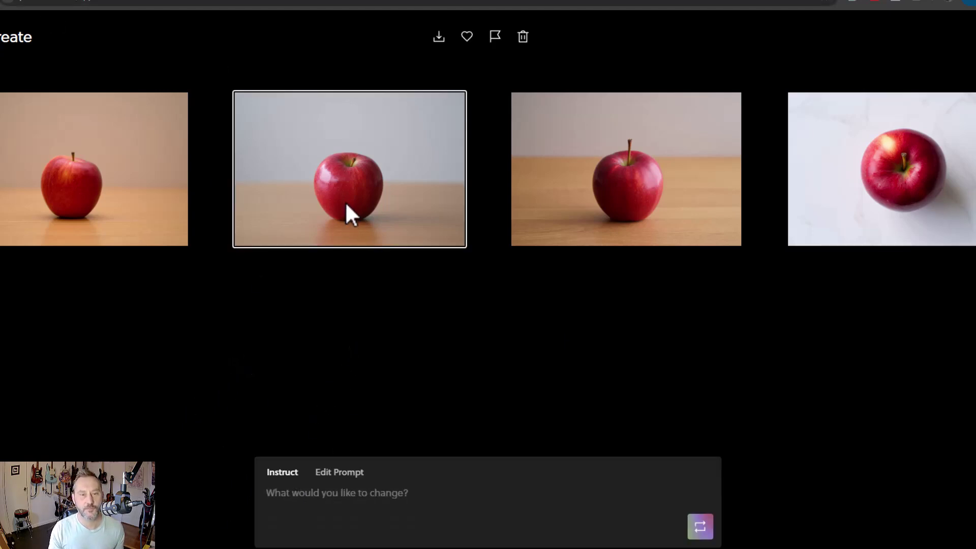
{"action": "left_click", "coordinate": [337, 375]}
Step: Generate images in Reve from the prompt "A futuristic city skyline at sunset, in the style of watercolor painting"
{"action": "left_click", "coordinate": [330, 493]}
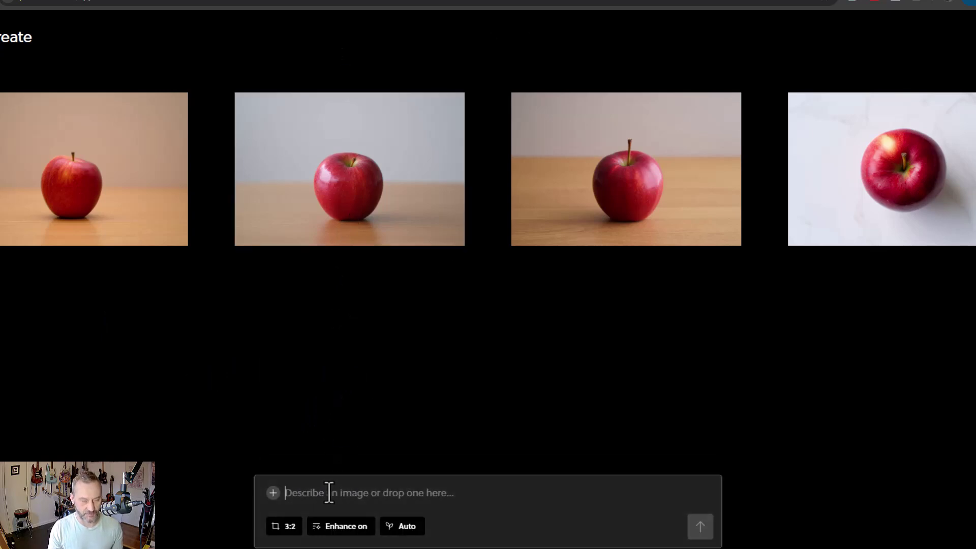
{"action": "type", "text": "A futuristic city skyline at sunset, in the style of watercolor painting"}
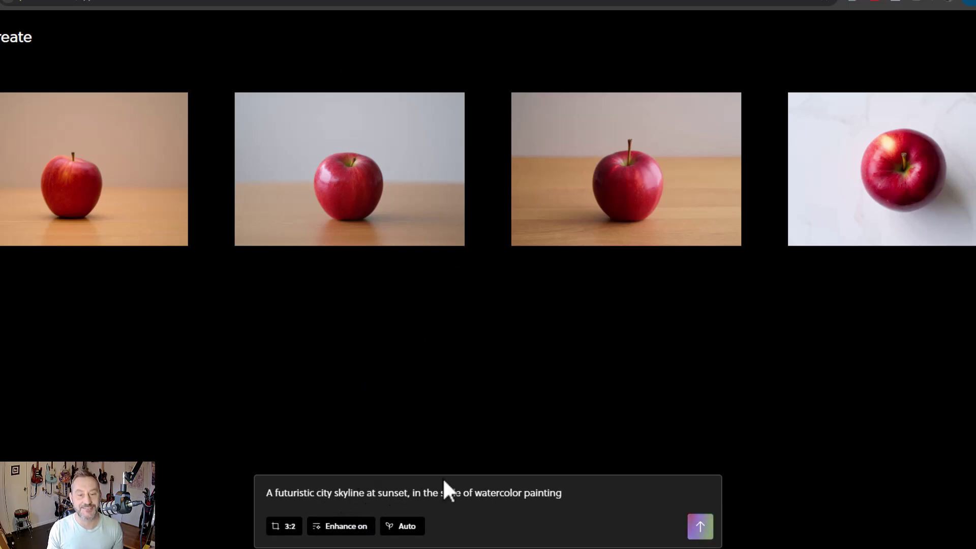
{"action": "left_click", "coordinate": [702, 535]}
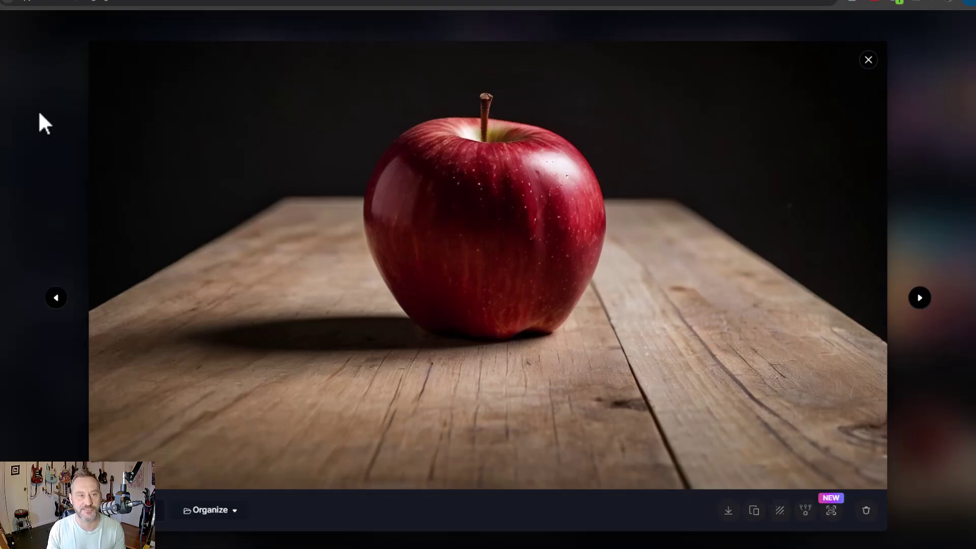
Step: Close the enlarged apple image in Leonardo.Ai and view the four futuristic city skyline images enlarged, one after another
{"action": "left_click", "coordinate": [41, 124]}
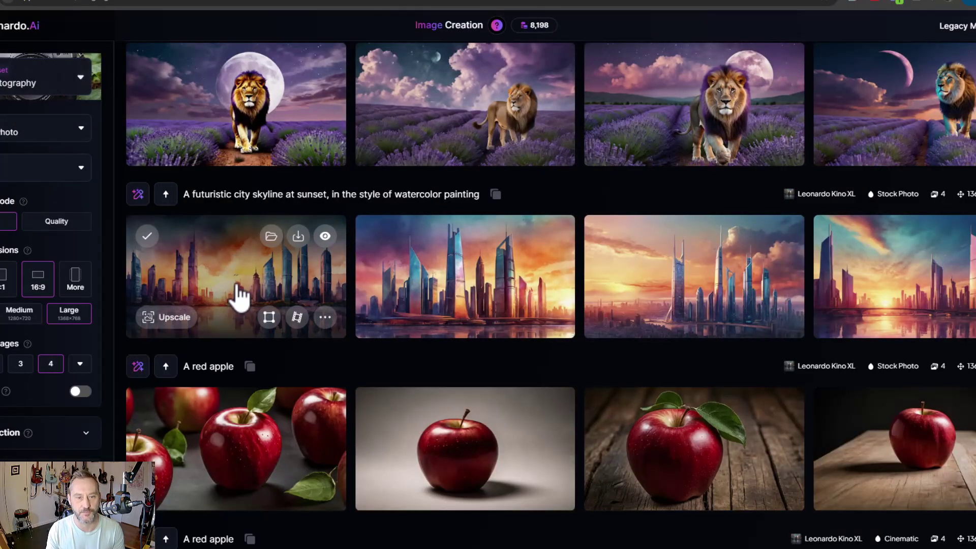
{"action": "left_click", "coordinate": [239, 295]}
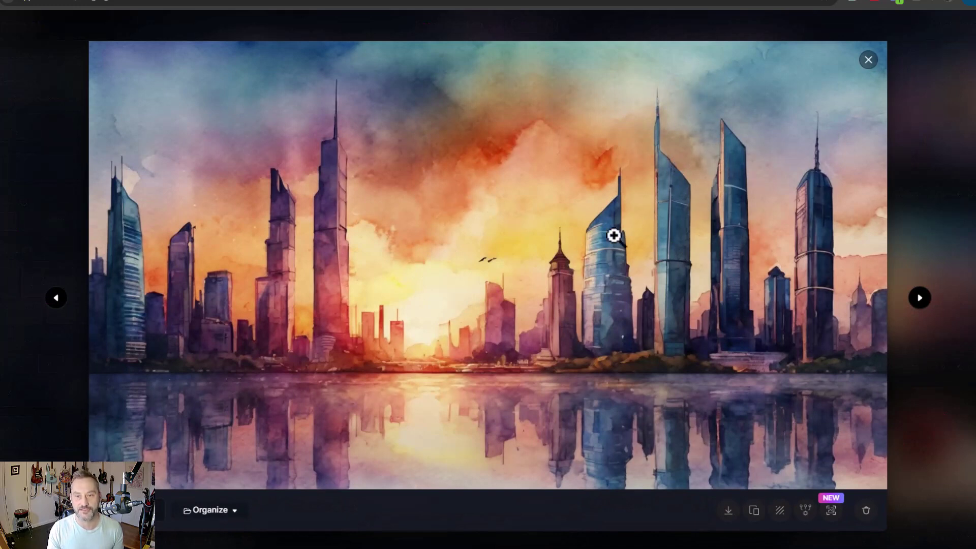
{"action": "left_click", "coordinate": [921, 298]}
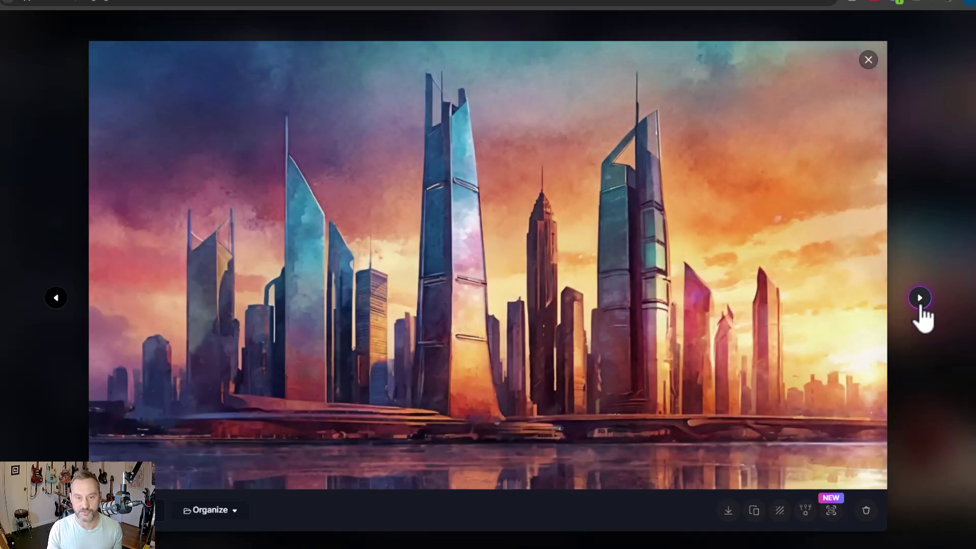
{"action": "left_click", "coordinate": [920, 298]}
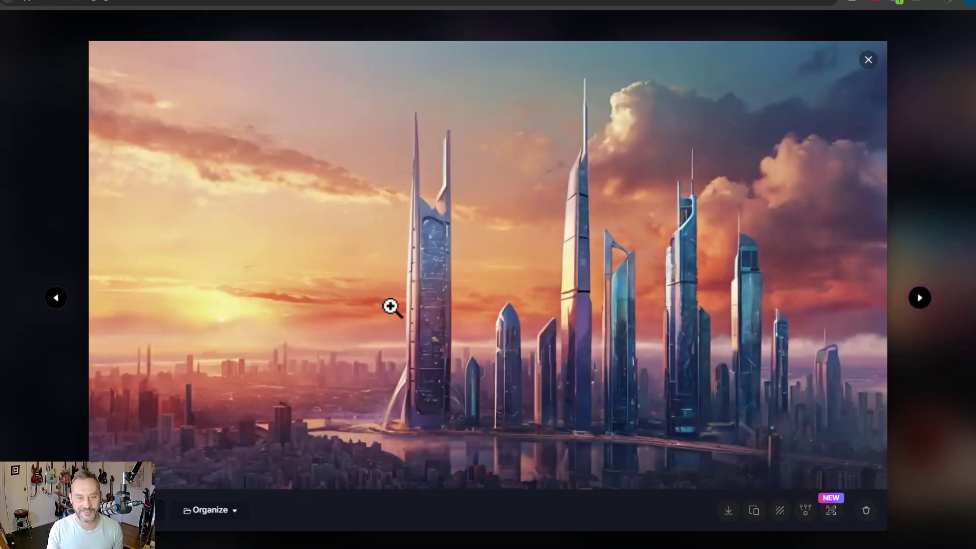
{"action": "left_click", "coordinate": [922, 300]}
{"action": "key", "text": "Escape"}
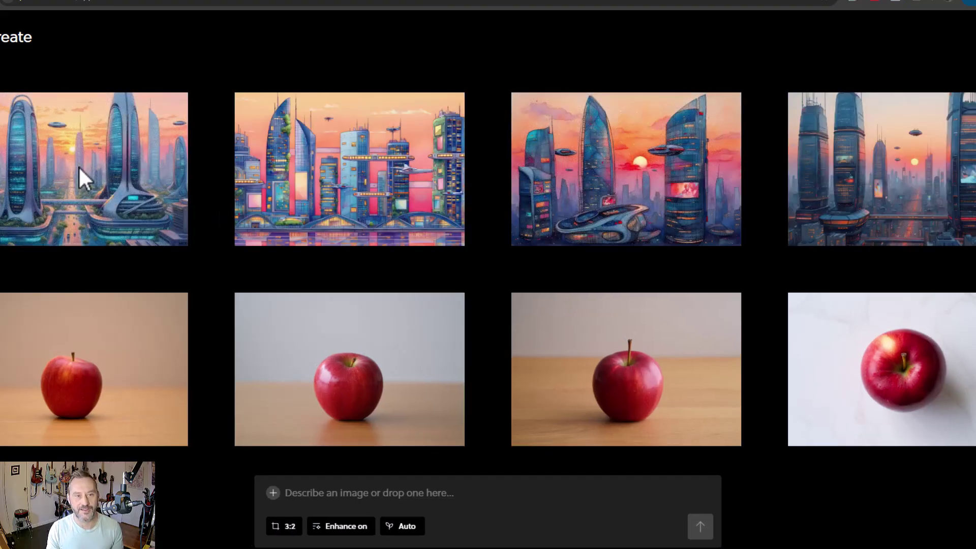
Step: Switch to Reve to view the first three skyline images enlarged, and compare them with the third and second enlarged skyline images in Leonardo.Ai
{"action": "left_click", "coordinate": [79, 166]}
{"action": "left_click", "coordinate": [78, 168]}
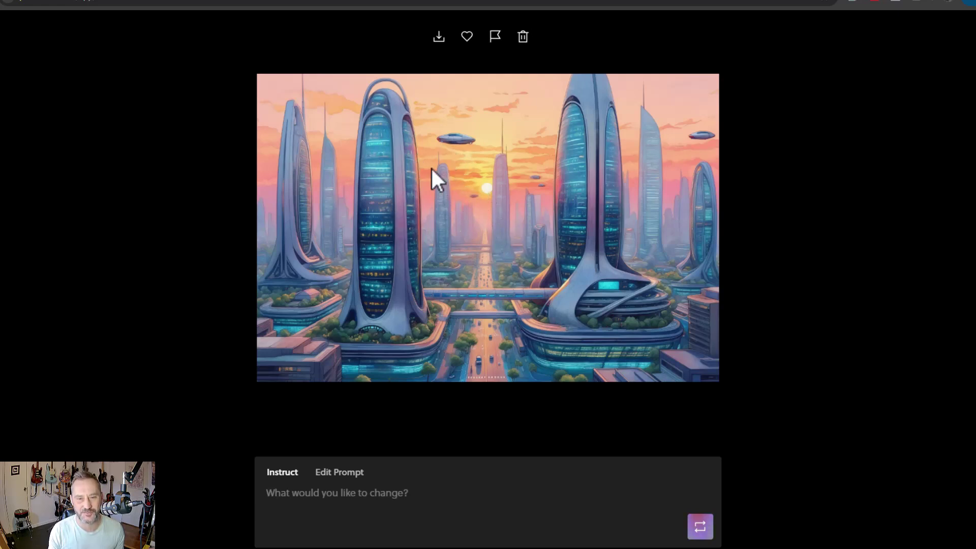
{"action": "key", "text": "Right"}
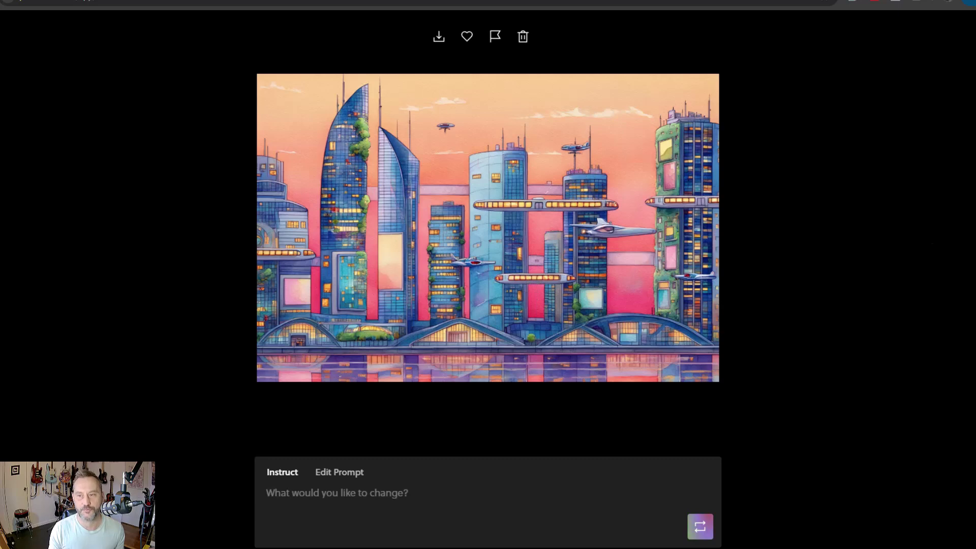
{"action": "key", "text": "Right"}
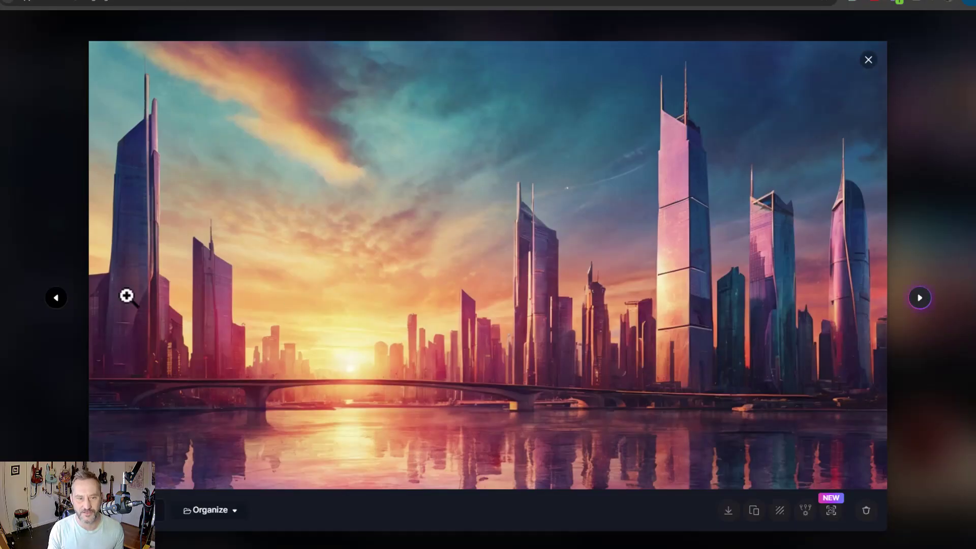
{"action": "left_click", "coordinate": [56, 298]}
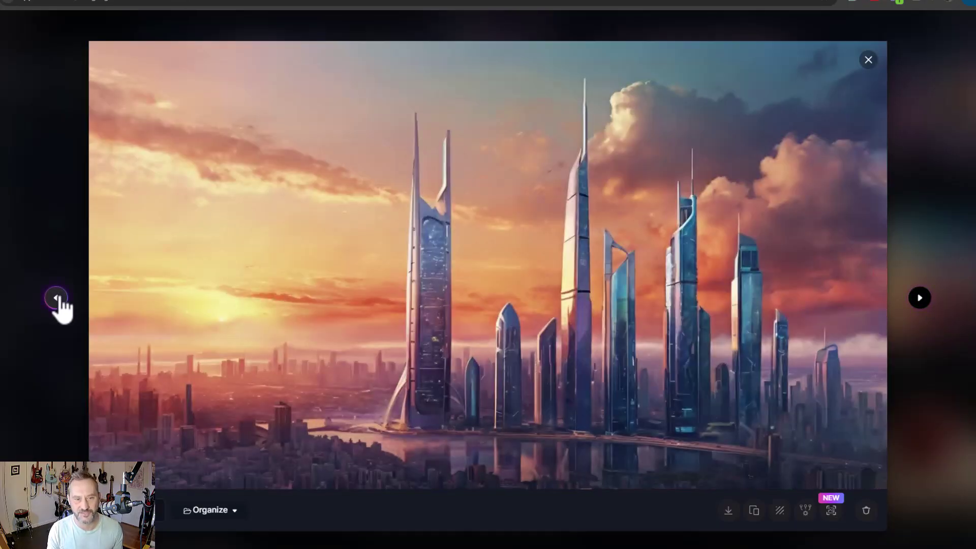
{"action": "left_click", "coordinate": [57, 299]}
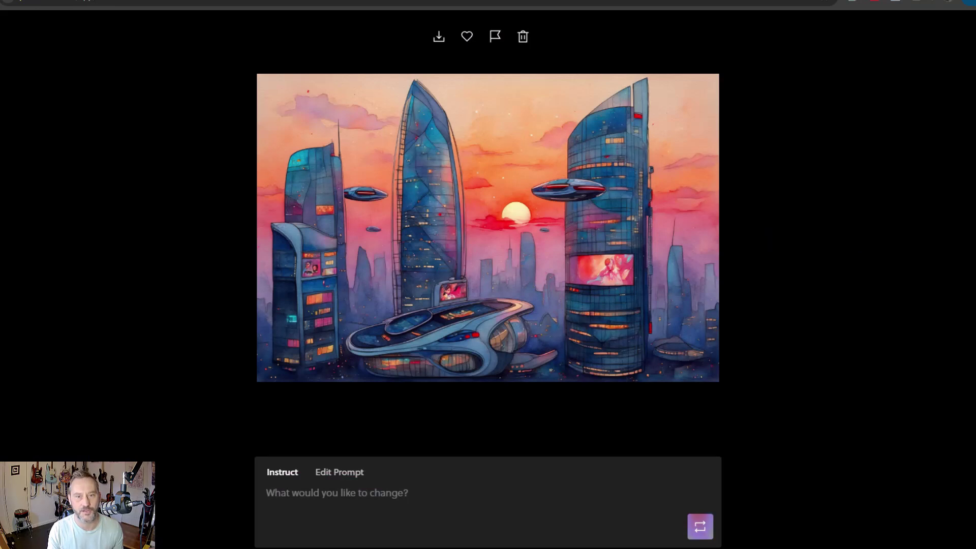
Step: Return to Reve, examine the fourth skyline image enlarged, and go back to the overview with no image selected
{"action": "key", "text": "Right"}
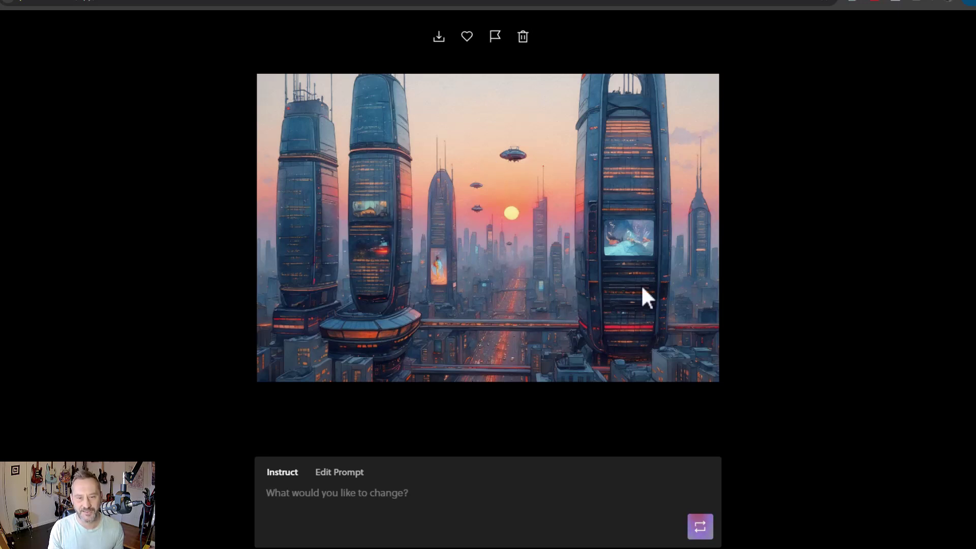
{"action": "key", "text": "Right"}
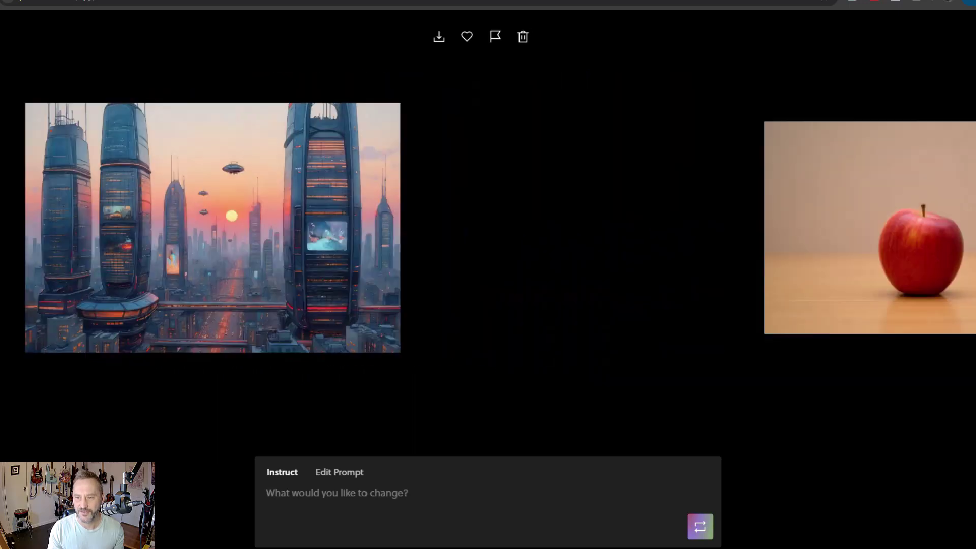
{"action": "key", "text": "Left"}
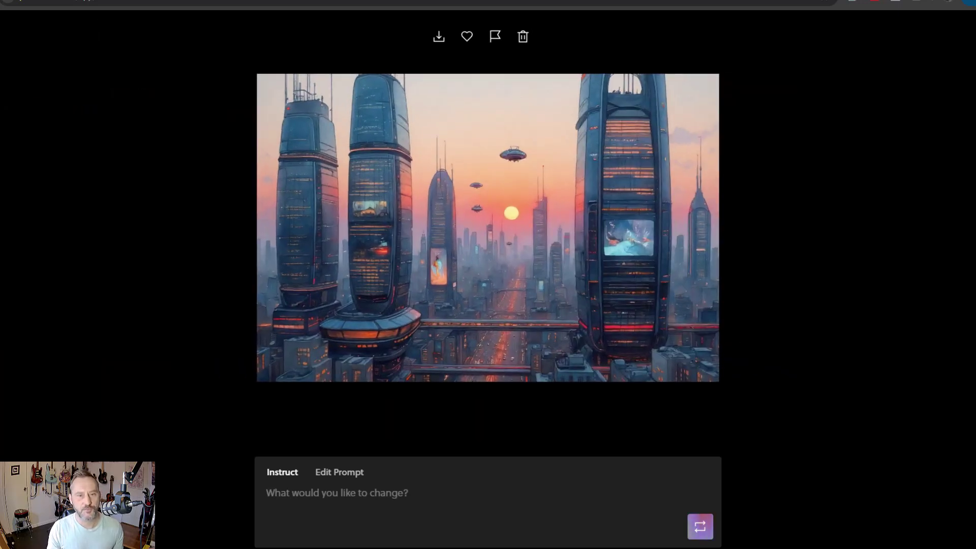
{"action": "key", "text": "Escape"}
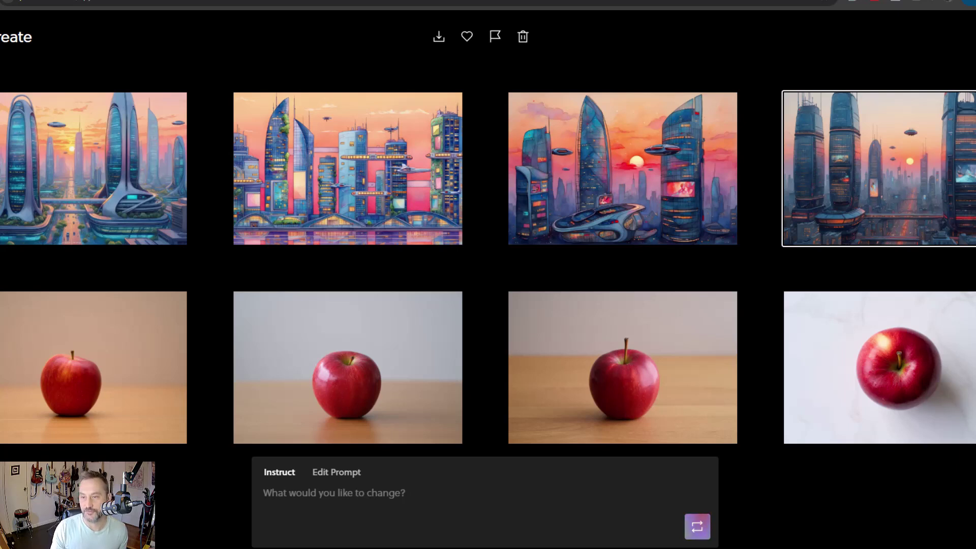
{"action": "key", "text": "Escape"}
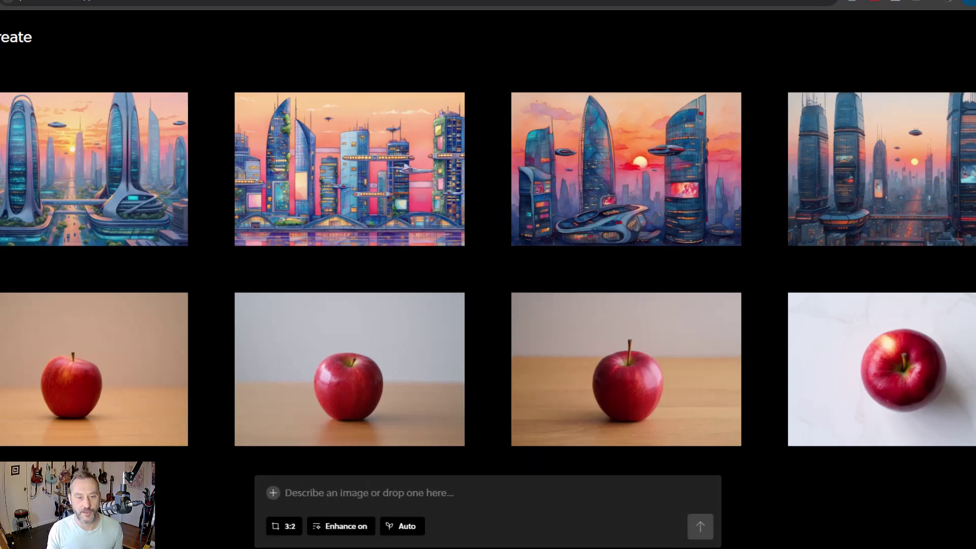
Step: Generate images in Reve from the prompt "A lion made of clouds walking across a lavender field under a crescent moon"
{"action": "left_click", "coordinate": [343, 497]}
{"action": "type", "text": "A lion made of clouds walking across a lavender field under a crescent moon"}
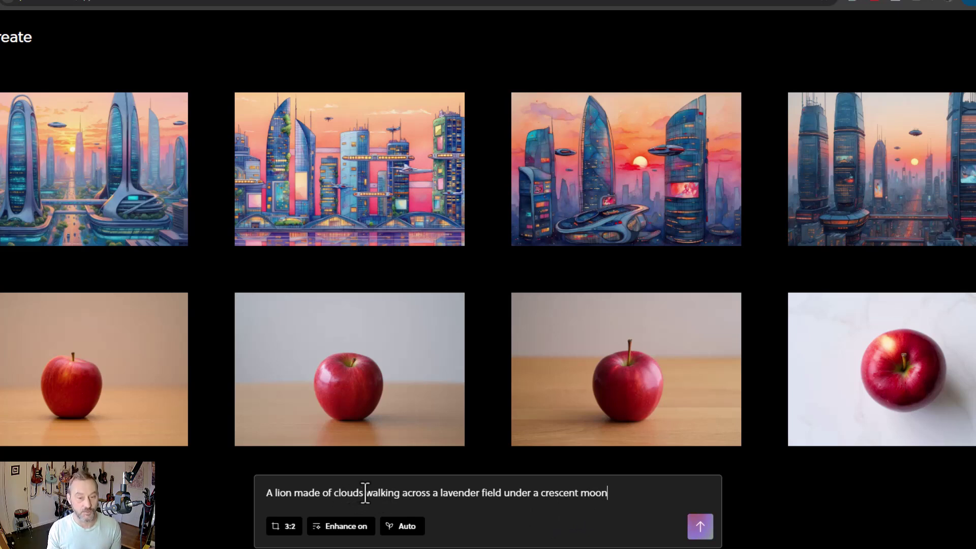
{"action": "left_click", "coordinate": [700, 526]}
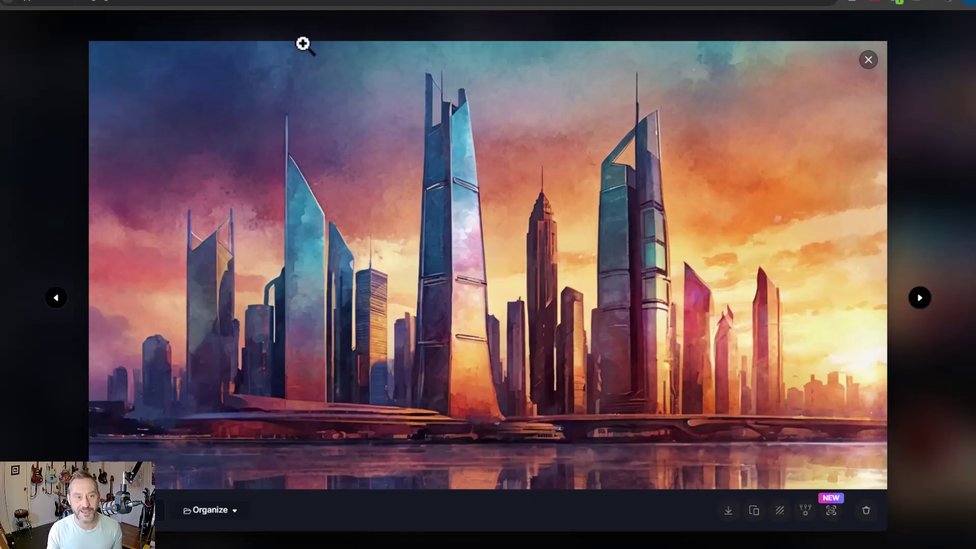
Step: Switch to Leonardo.Ai, close the enlarged skyline image, and view the four lavender-field lion images enlarged, one after another
{"action": "left_click", "coordinate": [923, 97]}
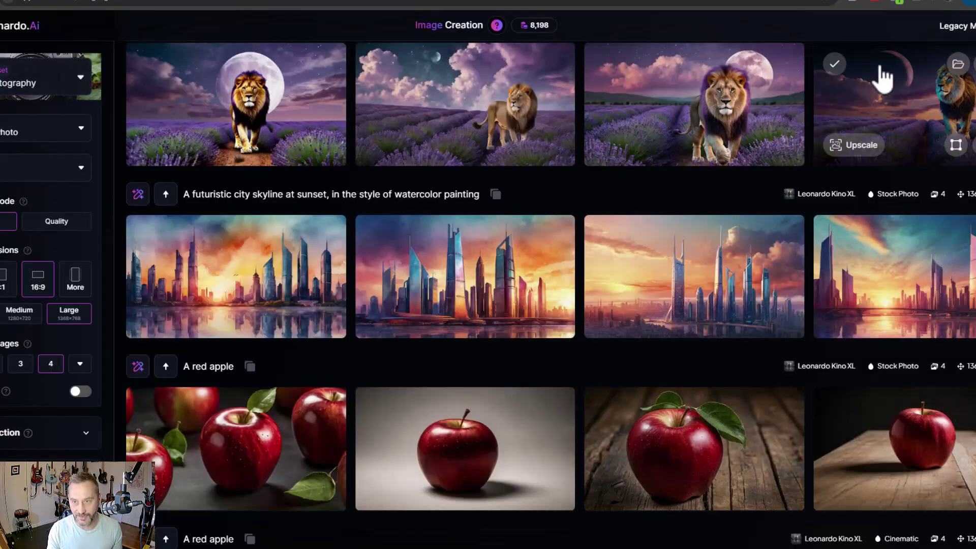
{"action": "left_click", "coordinate": [233, 126]}
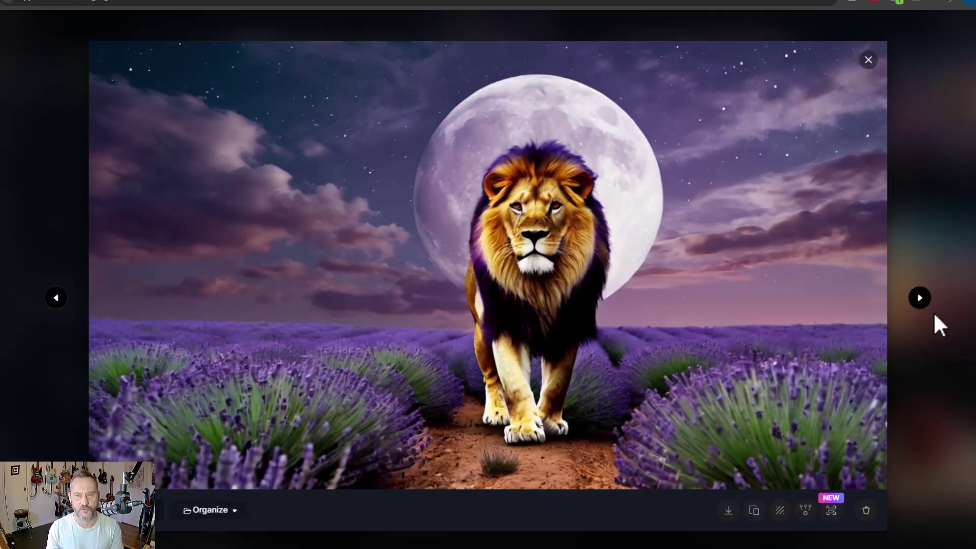
{"action": "left_click", "coordinate": [921, 300]}
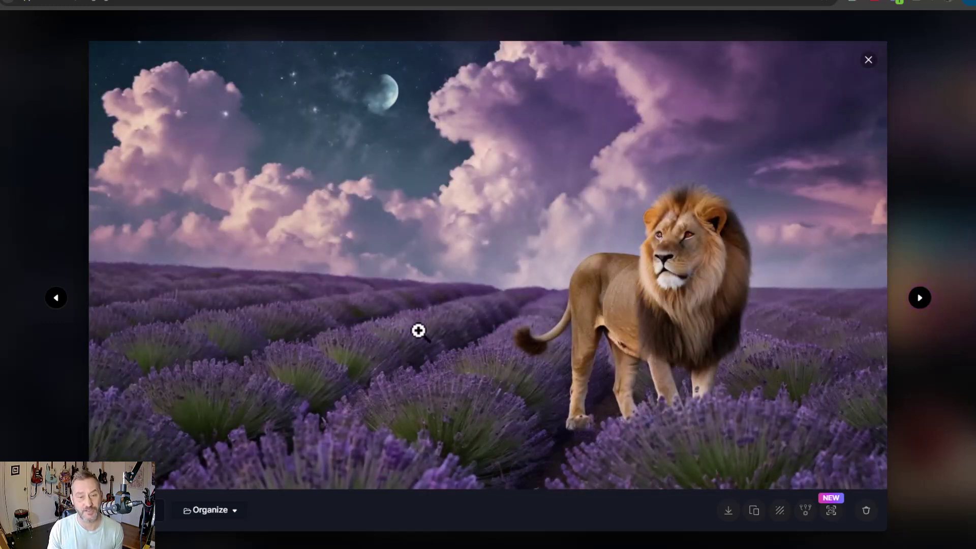
{"action": "left_click", "coordinate": [921, 300]}
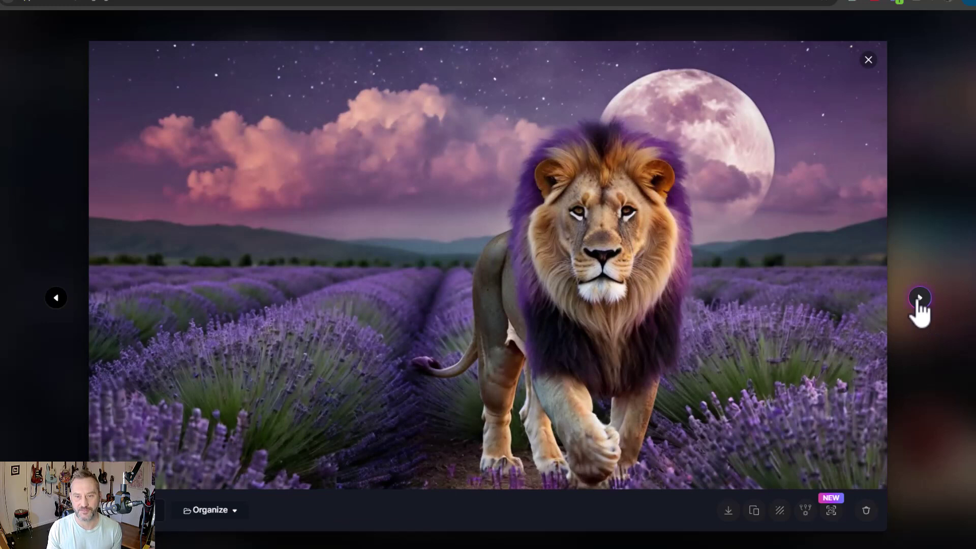
{"action": "left_click", "coordinate": [920, 301]}
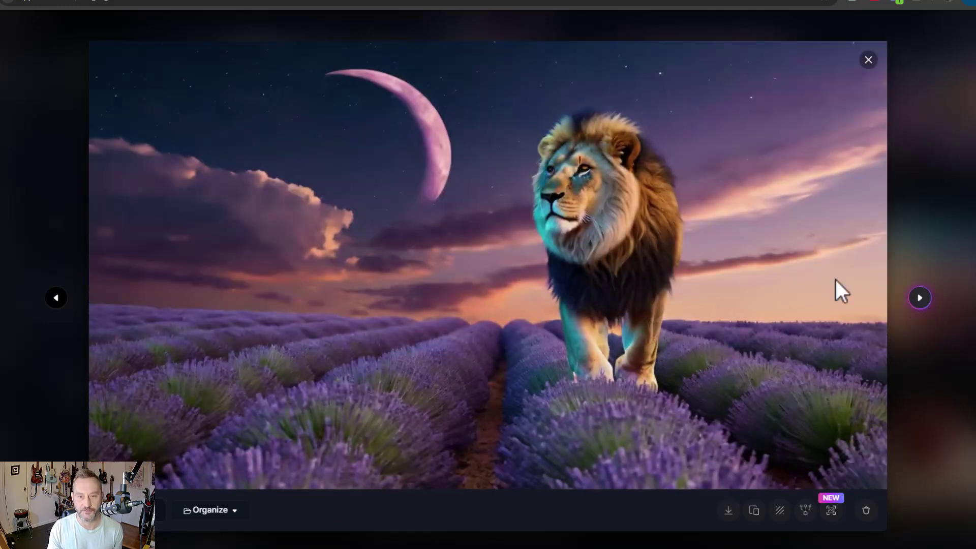
{"action": "key", "text": "Escape"}
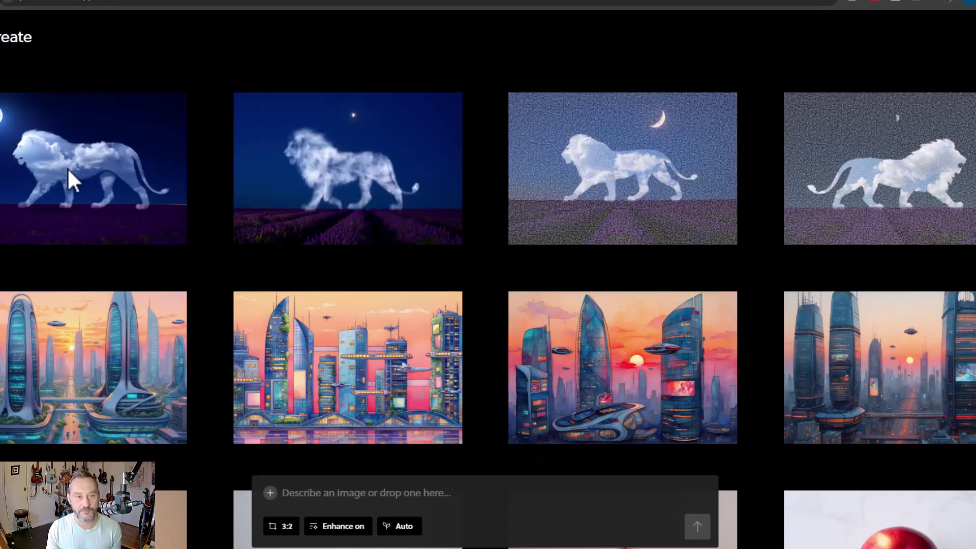
Step: Switch to Reve and examine the four cloud lion images enlarged, going back through the earlier ones for comparison
{"action": "left_click", "coordinate": [83, 168]}
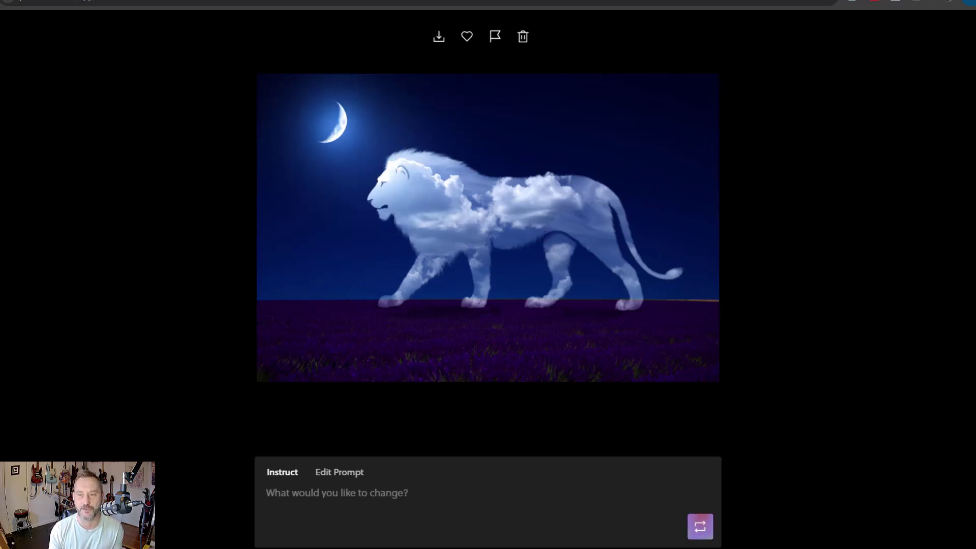
{"action": "left_click", "coordinate": [946, 227]}
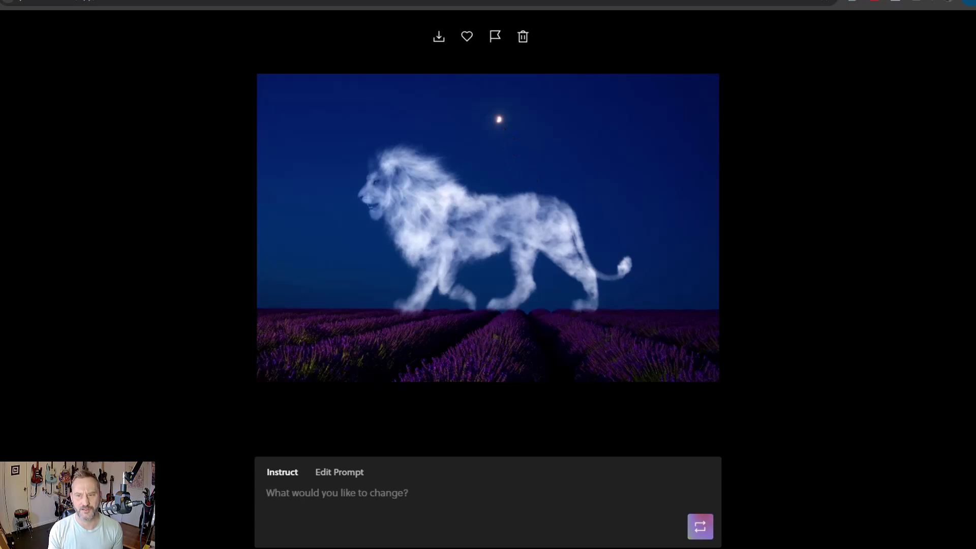
{"action": "key", "text": "Right"}
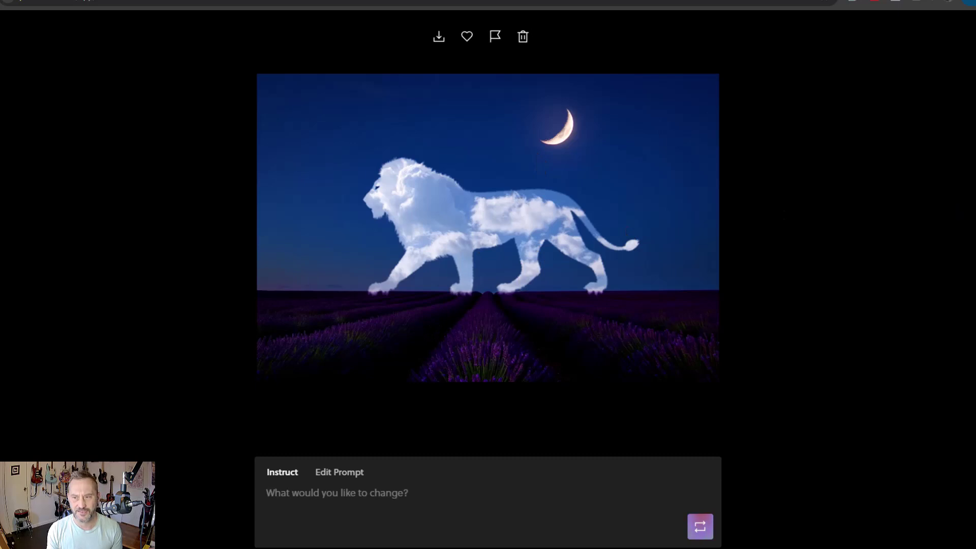
{"action": "key", "text": "Right"}
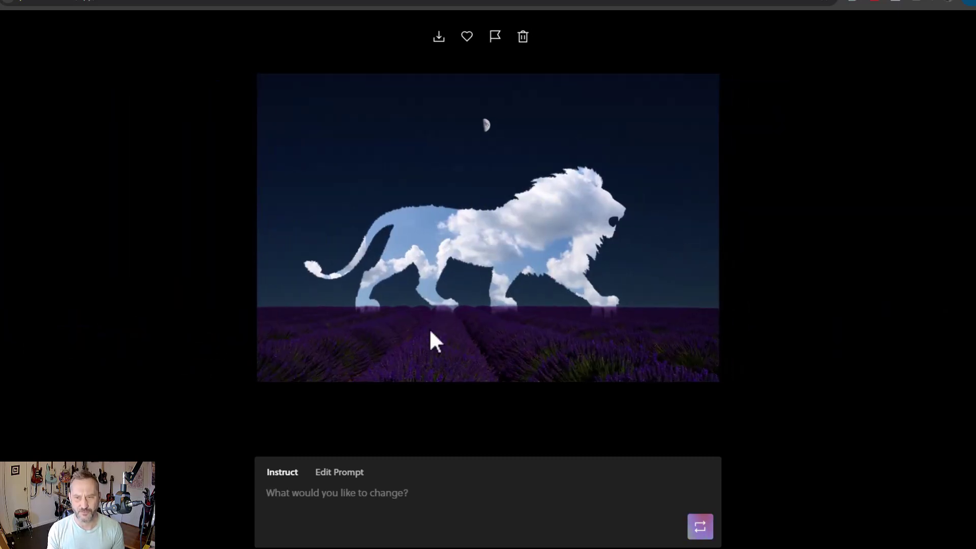
{"action": "key", "text": "Left"}
{"action": "key", "text": "Left"}
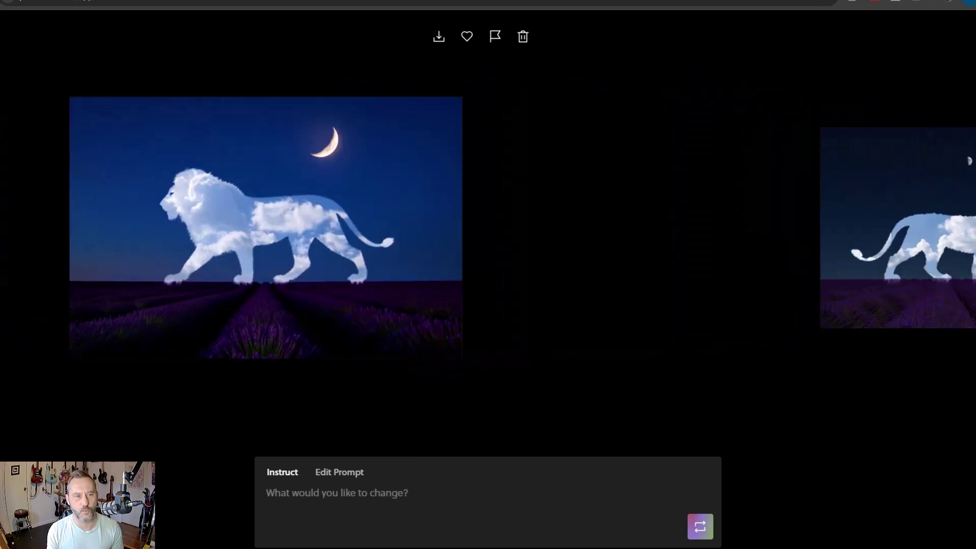
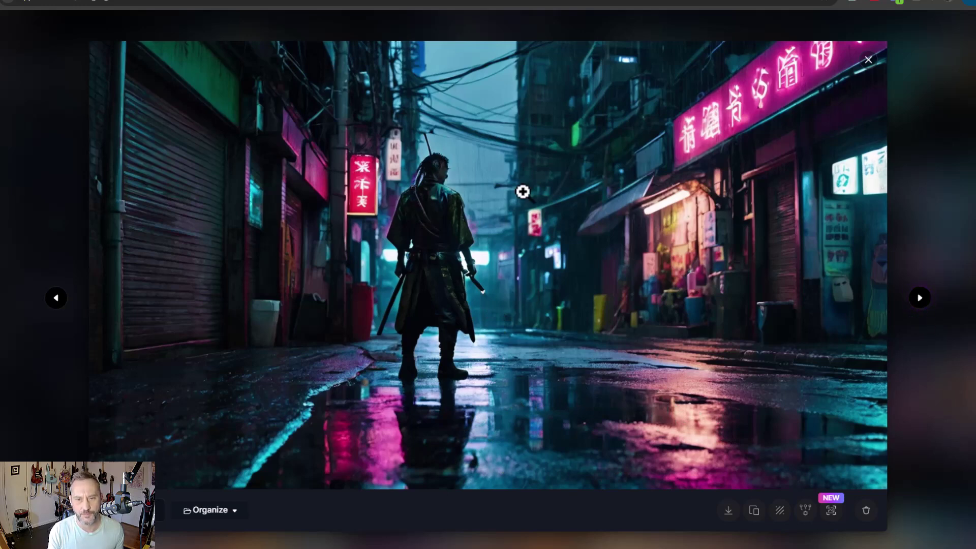
Step: View the four images of a samurai in a rainy neon street enlarged in Leonardo.Ai, one after another
{"action": "left_click", "coordinate": [920, 300]}
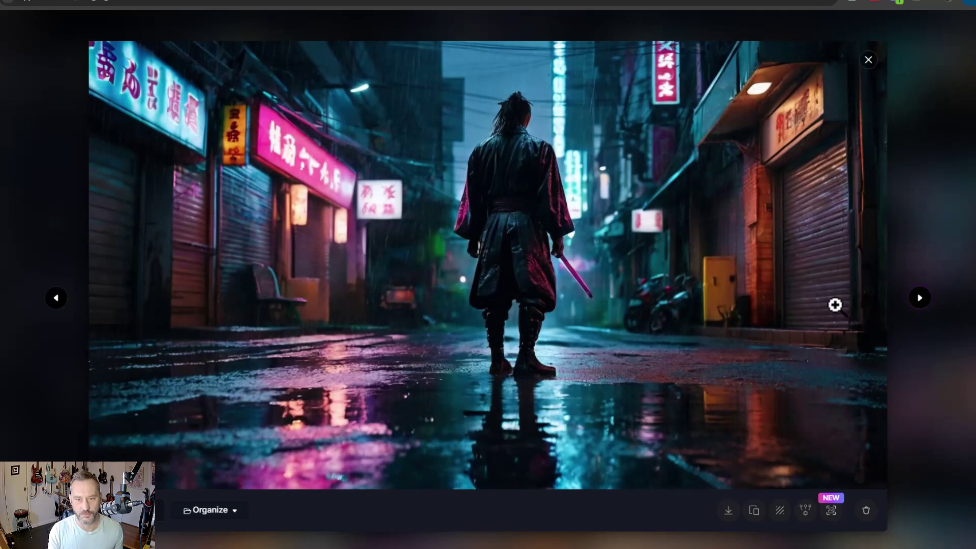
{"action": "left_click", "coordinate": [921, 299]}
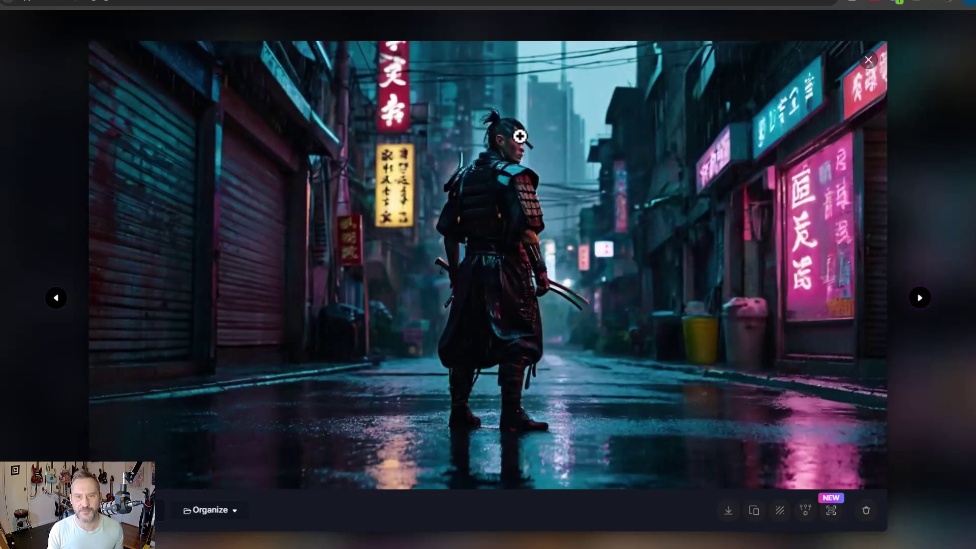
{"action": "left_click", "coordinate": [921, 298]}
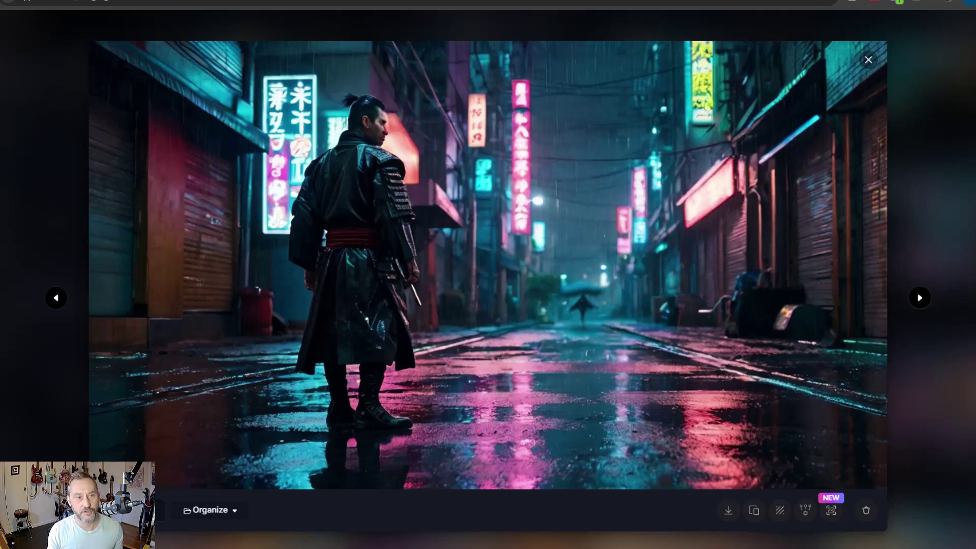
{"action": "key", "text": "Escape"}
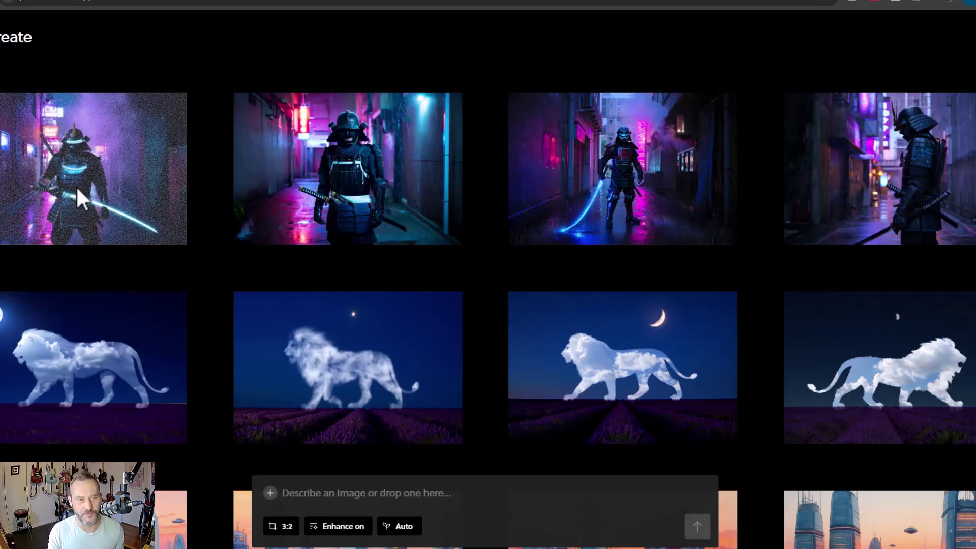
Step: Switch to Reve, view the four neon-alley samurai images enlarged one after another, and return to the image grid
{"action": "left_click", "coordinate": [76, 189]}
{"action": "left_click", "coordinate": [76, 184]}
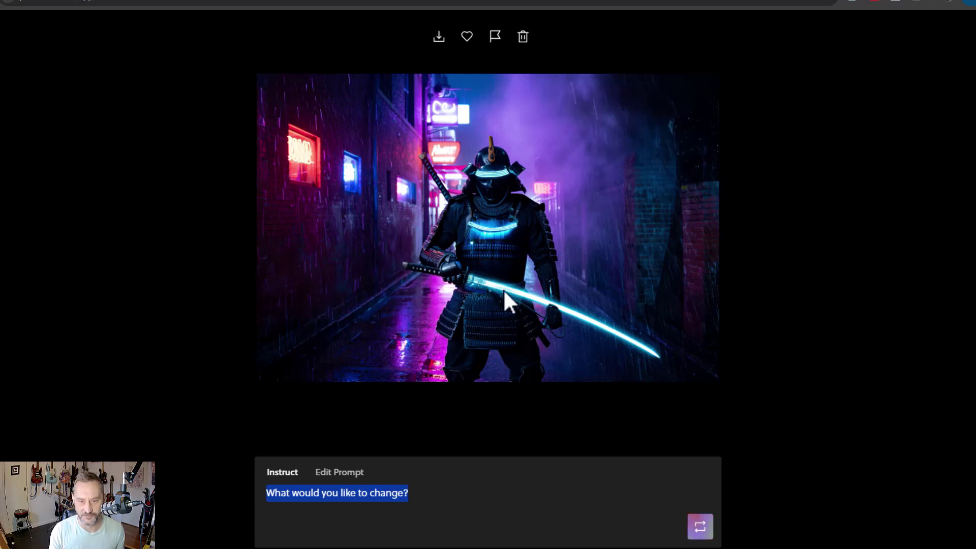
{"action": "key", "text": "Right"}
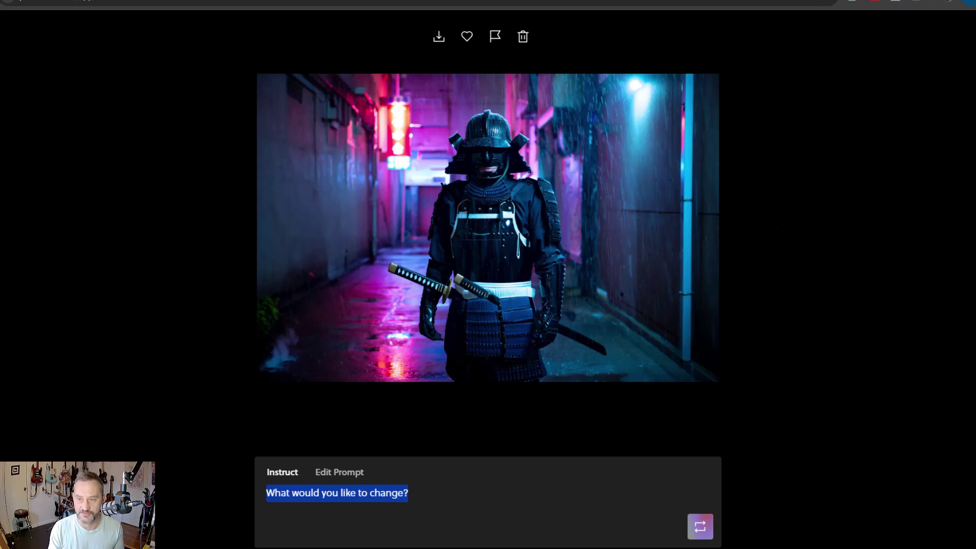
{"action": "key", "text": "Right"}
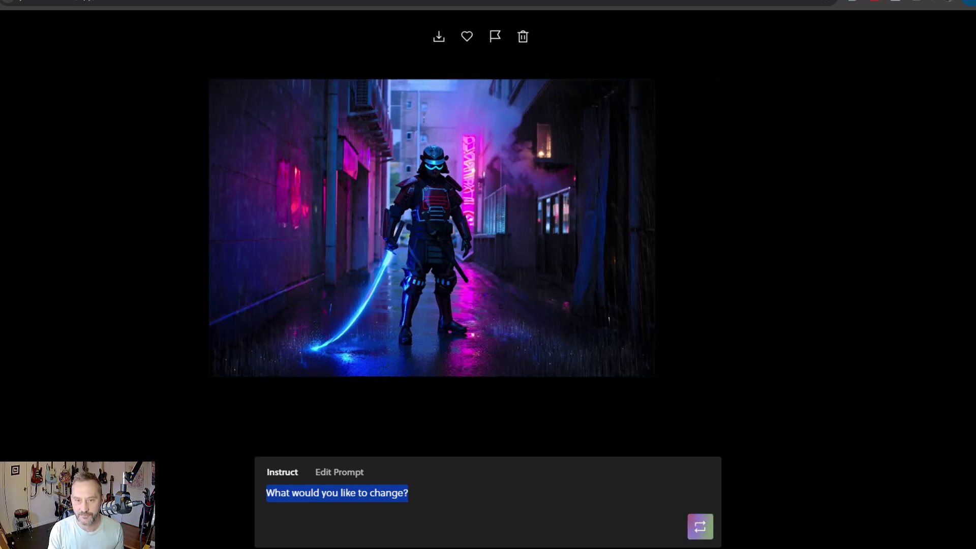
{"action": "key", "text": "Left"}
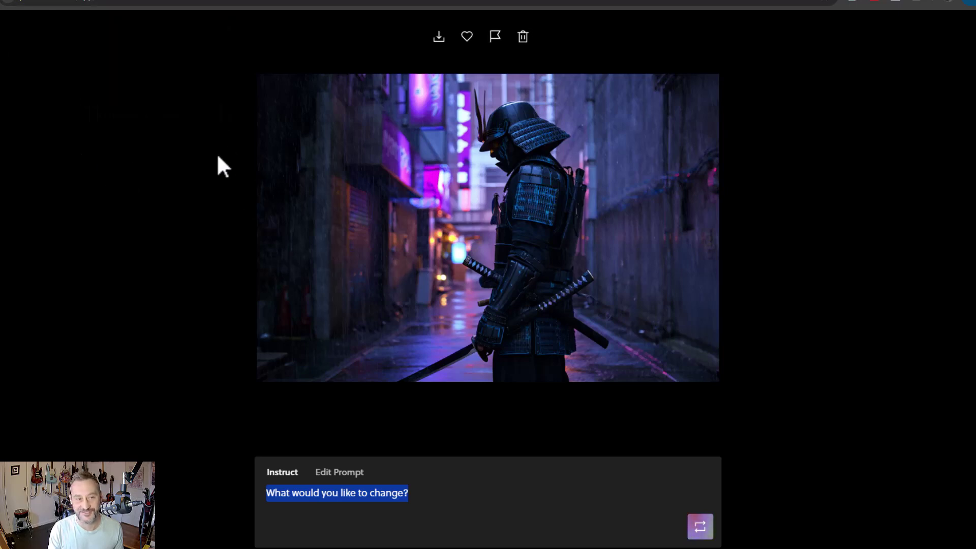
{"action": "key", "text": "Escape"}
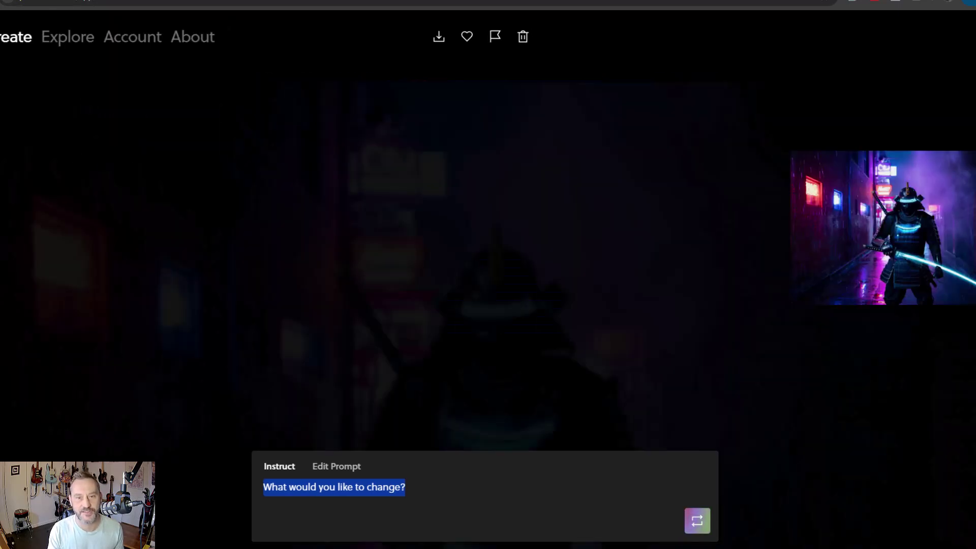
{"action": "key", "text": "Escape"}
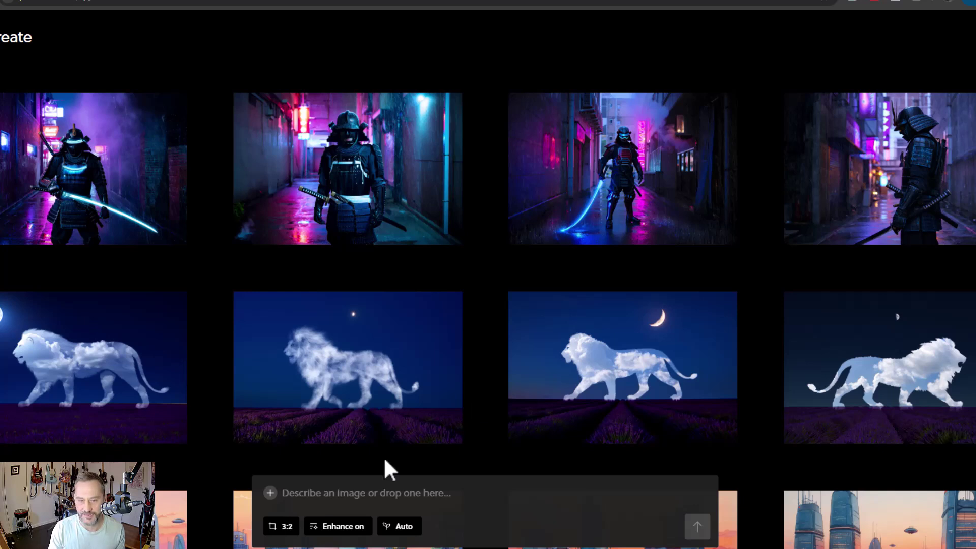
Step: Generate images from the prompt "A steampunk-inspired underwater library with glowing jellyfish, coral bookshelves, bronze gears, and a girl in a diving suit reading a glowing manuscript"
{"action": "left_click", "coordinate": [381, 496]}
{"action": "type", "text": "A steampunk-inspired underwater library with glowing jellyfish, coral bookshelves, bronze gears, and a girl in a diving suit reading a glowing manuscript"}
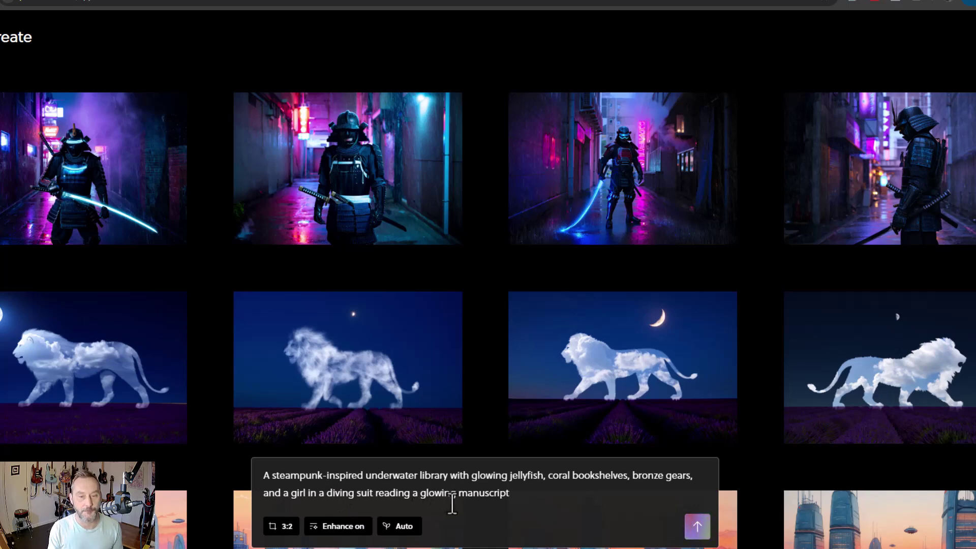
{"action": "left_click", "coordinate": [699, 525]}
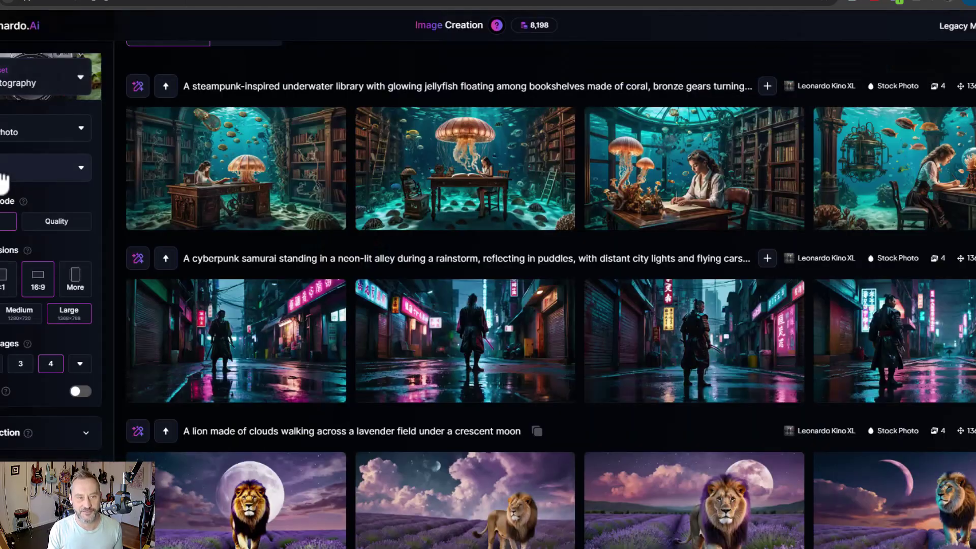
Step: Switch to Leonardo.Ai and view the four underwater library images enlarged, zooming in on the girl in the first one
{"action": "left_click", "coordinate": [209, 162]}
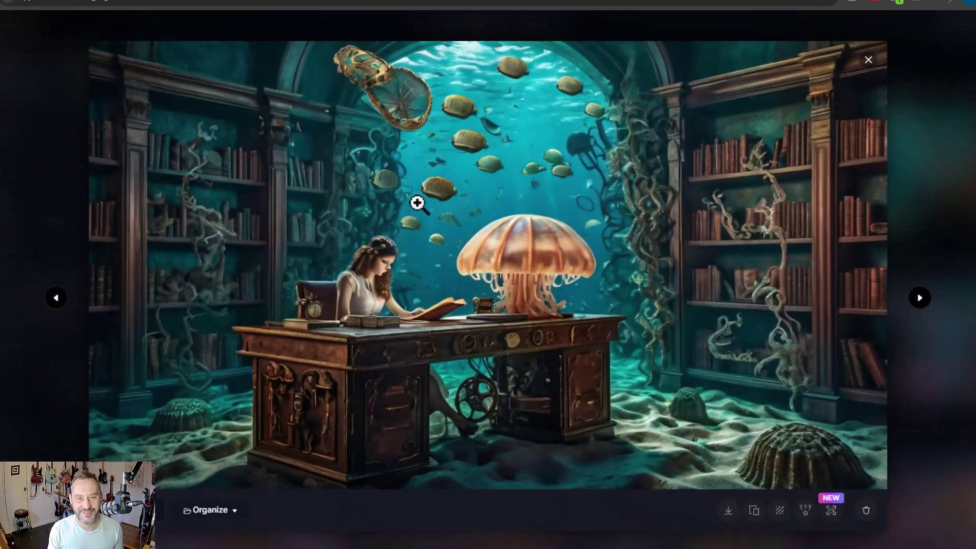
{"action": "left_click", "coordinate": [383, 270]}
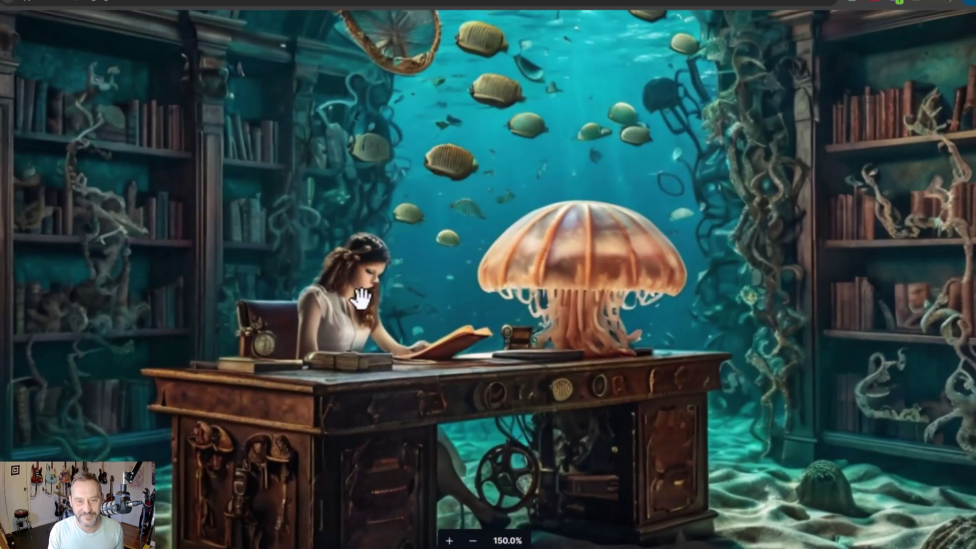
{"action": "left_click", "coordinate": [342, 272]}
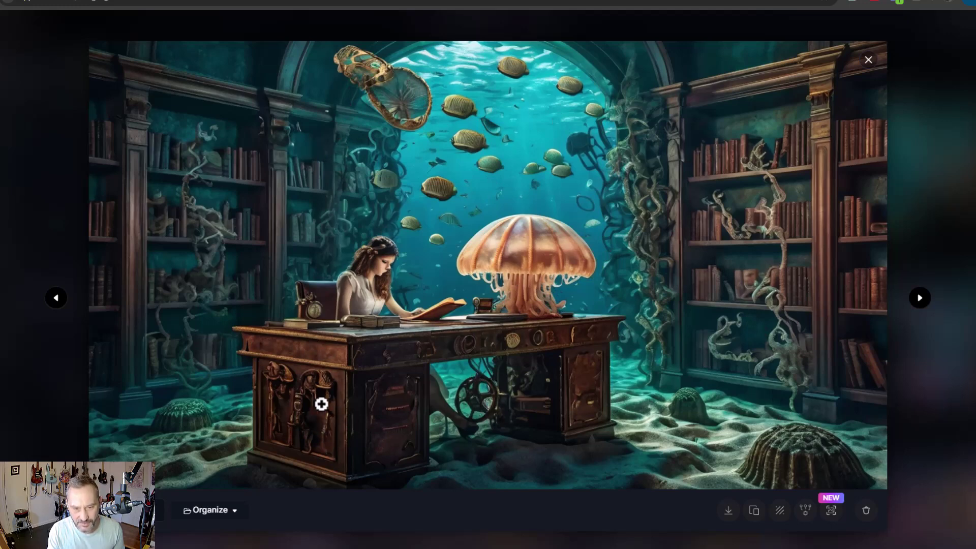
{"action": "left_click", "coordinate": [918, 304]}
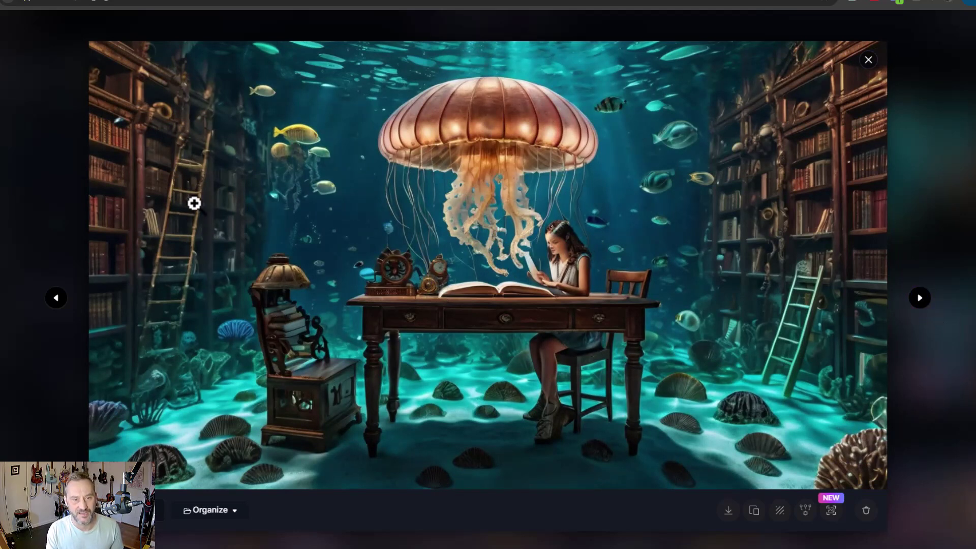
{"action": "left_click", "coordinate": [920, 305]}
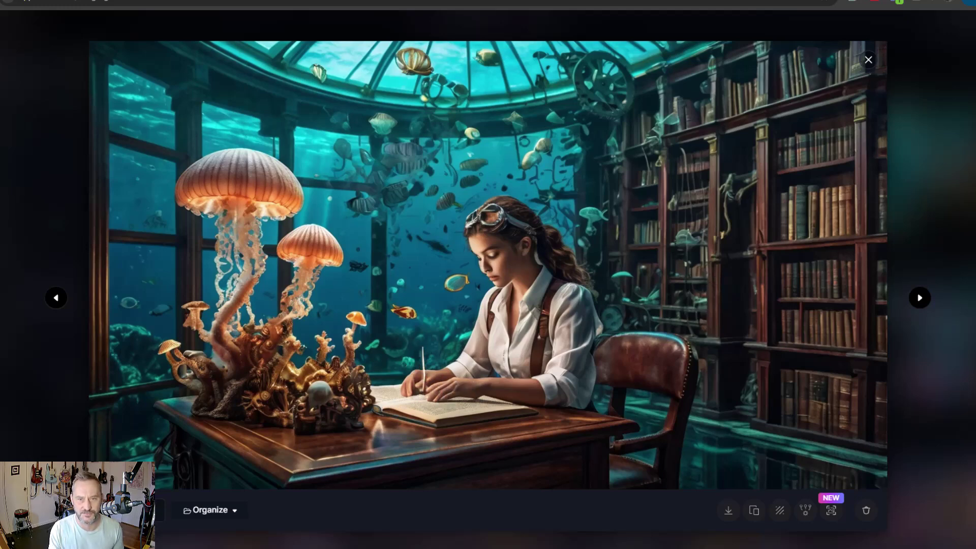
{"action": "left_click", "coordinate": [918, 304]}
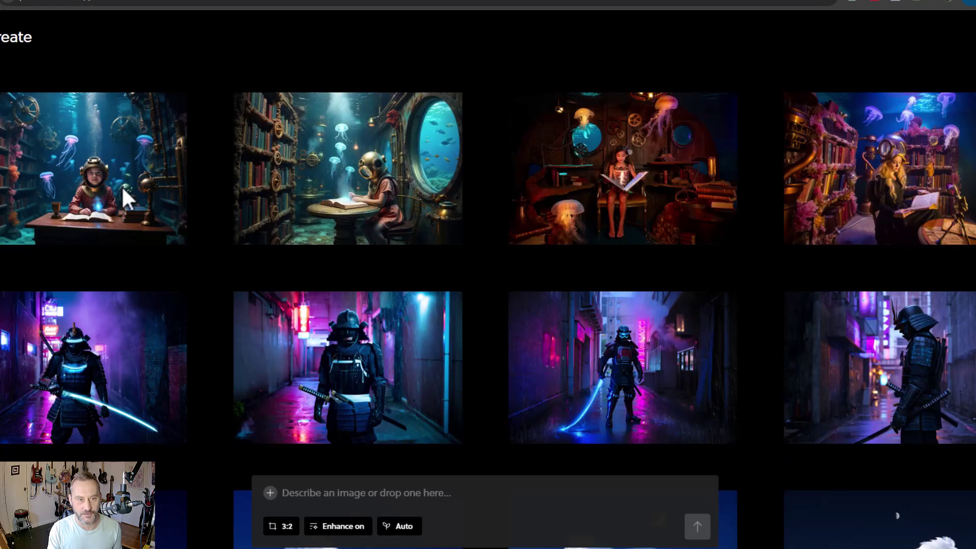
Step: Switch to Reve and view its four underwater library images one after another, showing the first one at full size
{"action": "left_click", "coordinate": [120, 187]}
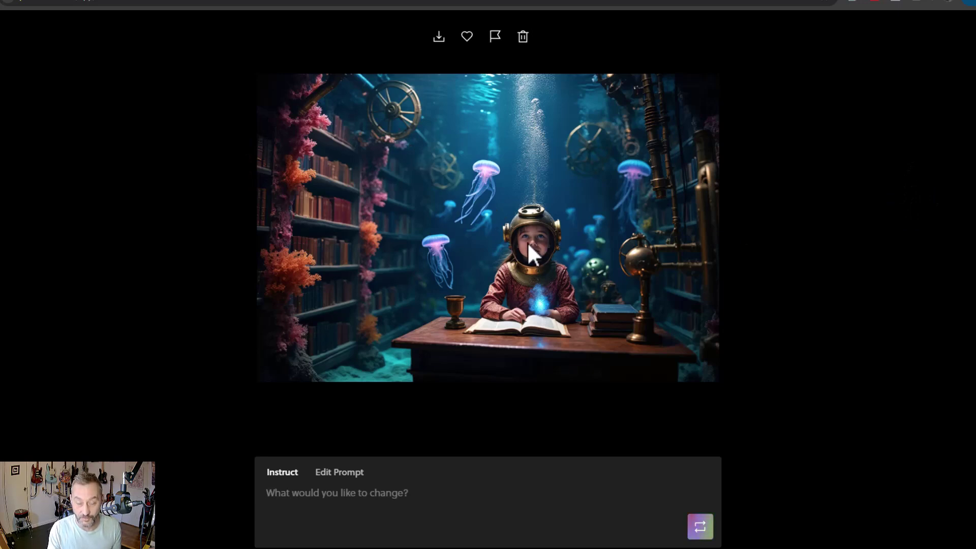
{"action": "left_click", "coordinate": [518, 312]}
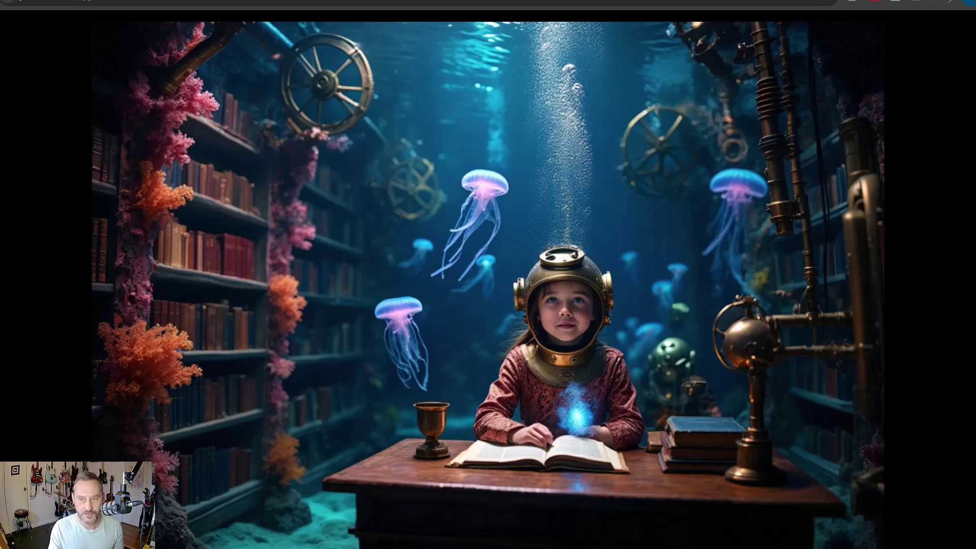
{"action": "key", "text": "Escape"}
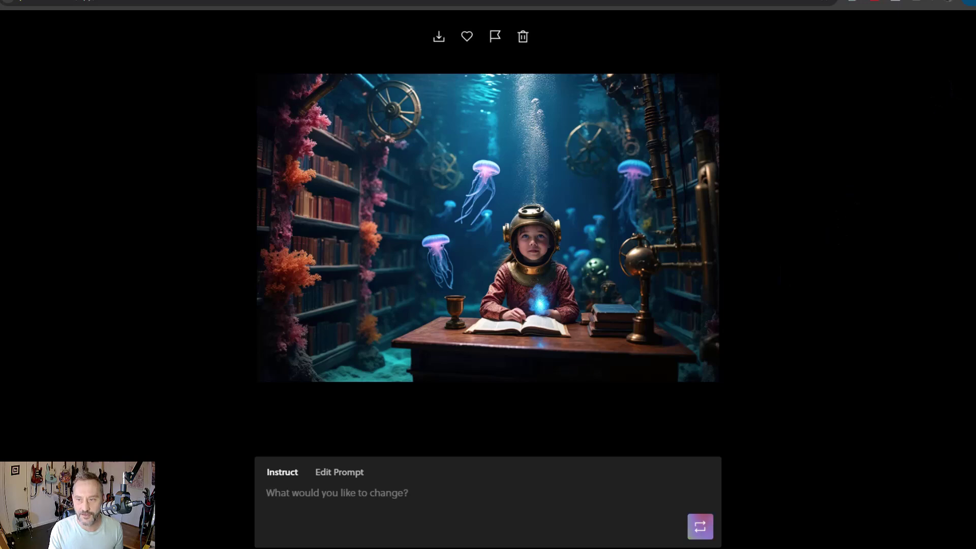
{"action": "key", "text": "Right"}
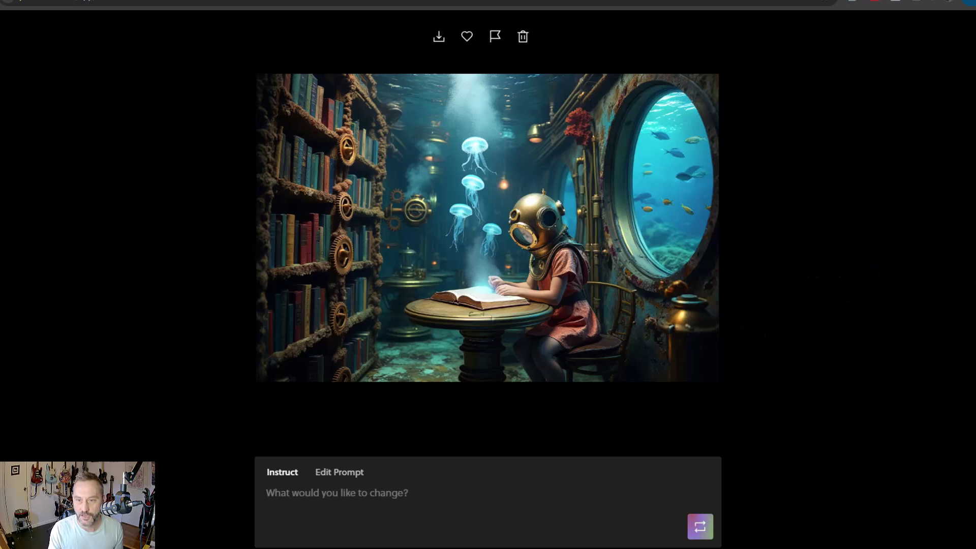
{"action": "key", "text": "Right"}
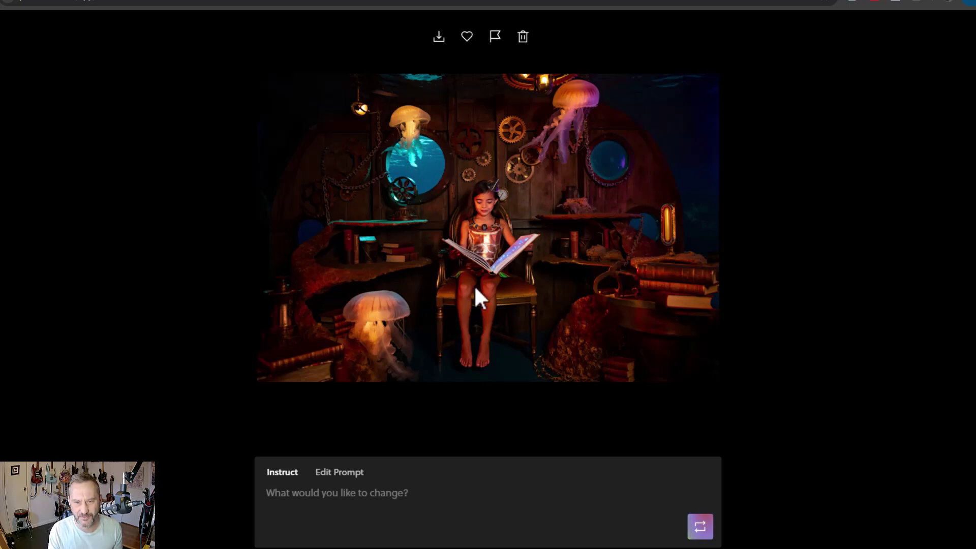
{"action": "key", "text": "Right"}
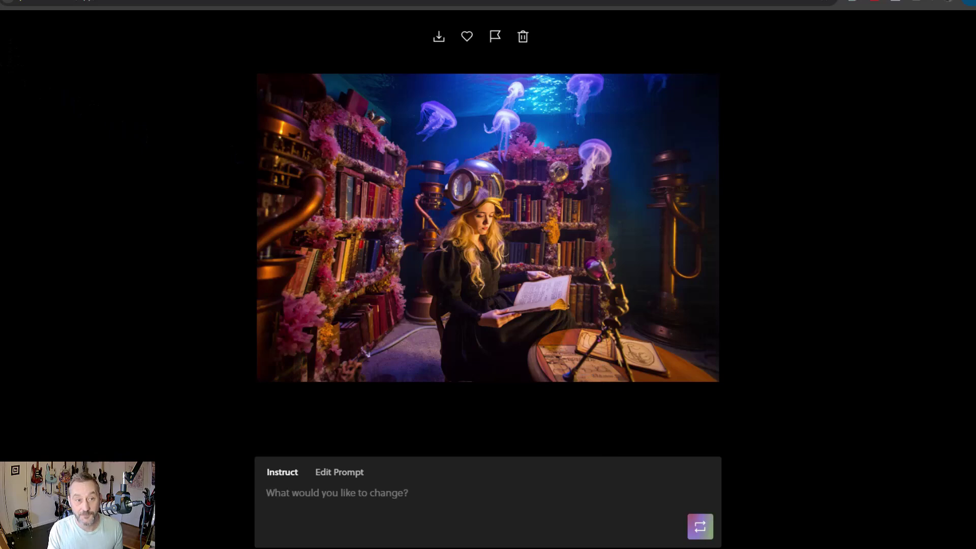
{"action": "key", "text": "Escape"}
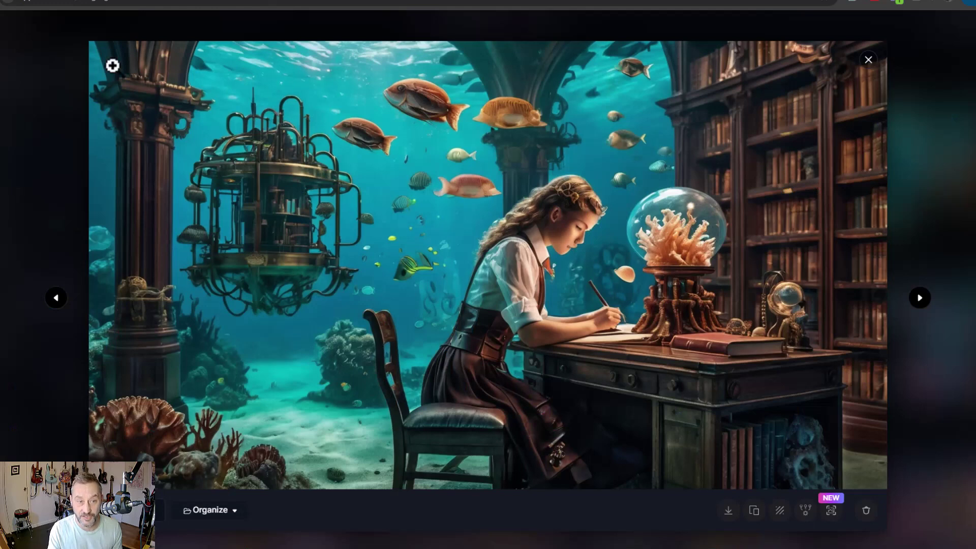
Step: Switch to Leonardo.Ai, close the enlarged library image, and look through the home page's featured guides and community creations
{"action": "left_click", "coordinate": [874, 63]}
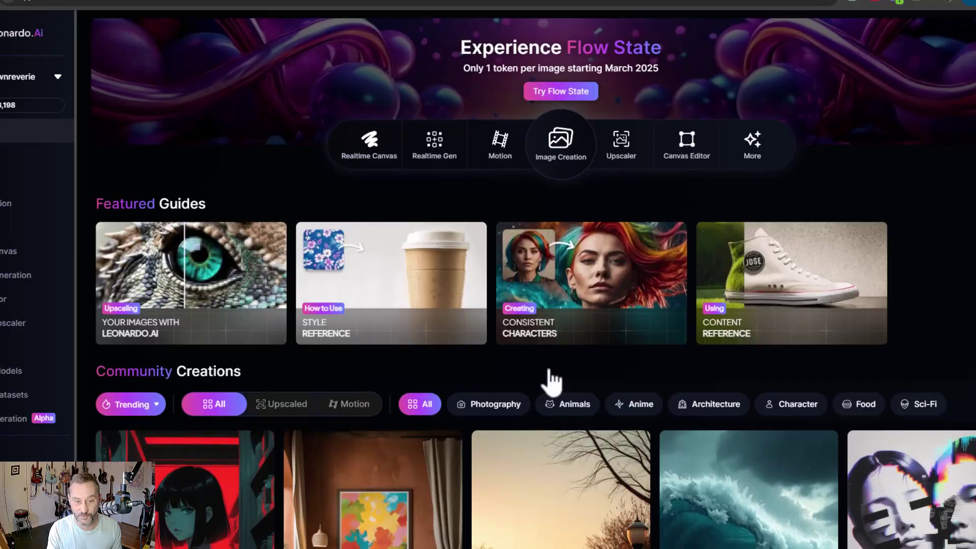
{"action": "scroll", "coordinate": [263, 69], "scroll_direction": "down", "scroll_amount": 3}
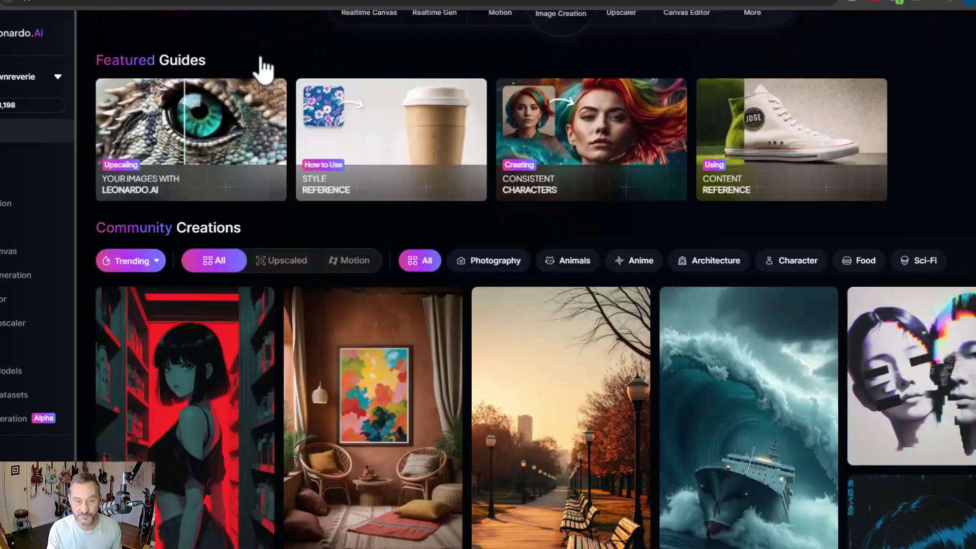
{"action": "scroll", "coordinate": [263, 69], "scroll_direction": "down", "scroll_amount": 2}
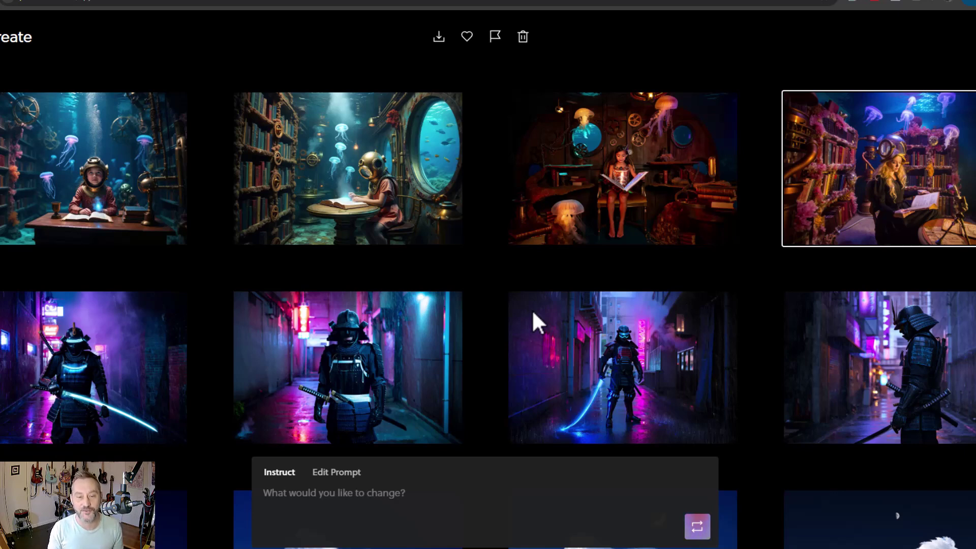
Step: Switch to Reve, download the library image with the helmeted girl beside the round window, and open the downloaded file
{"action": "left_click", "coordinate": [379, 141]}
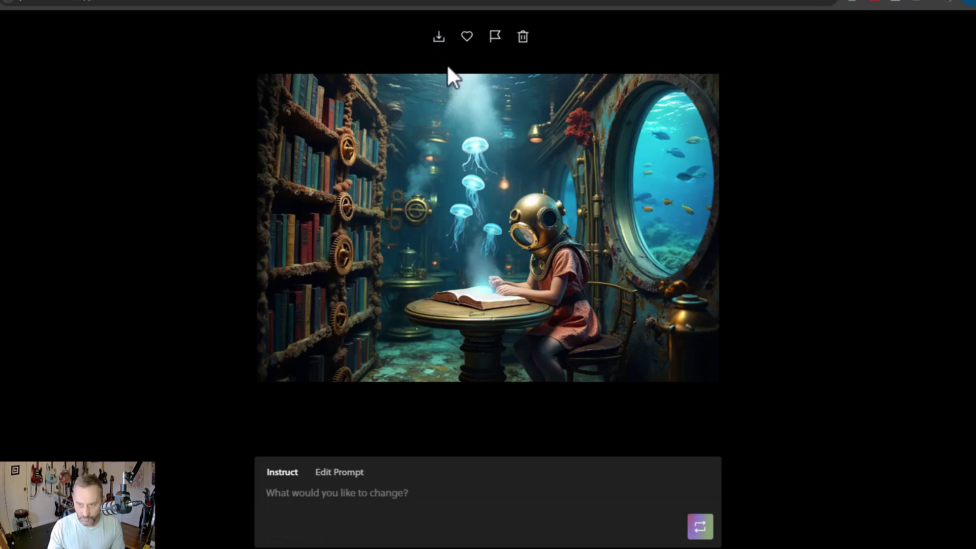
{"action": "left_click", "coordinate": [440, 37]}
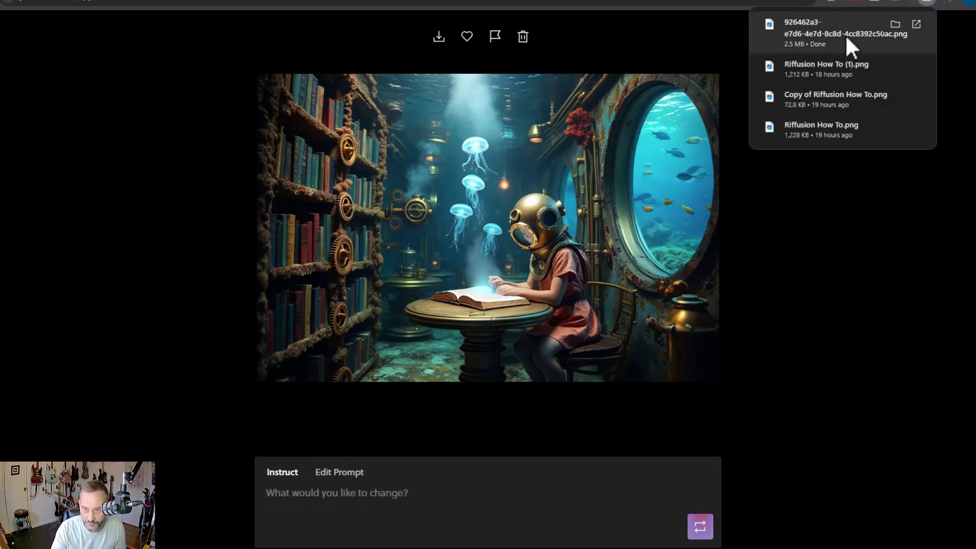
{"action": "left_click", "coordinate": [847, 36]}
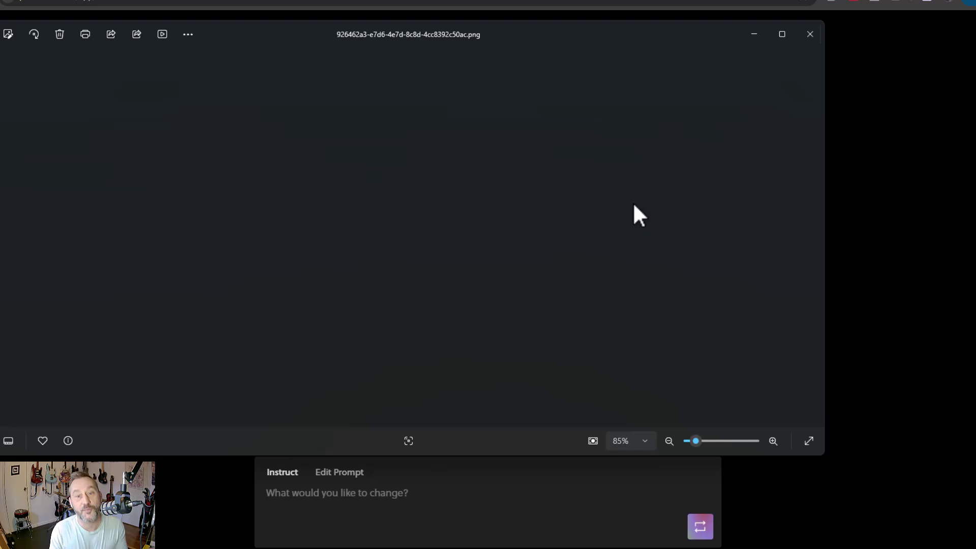
Step: Inspect the downloaded library image's details zoomed in and out in the image viewer, and close the viewer
{"action": "scroll", "coordinate": [505, 272], "scroll_direction": "up", "scroll_amount": 2}
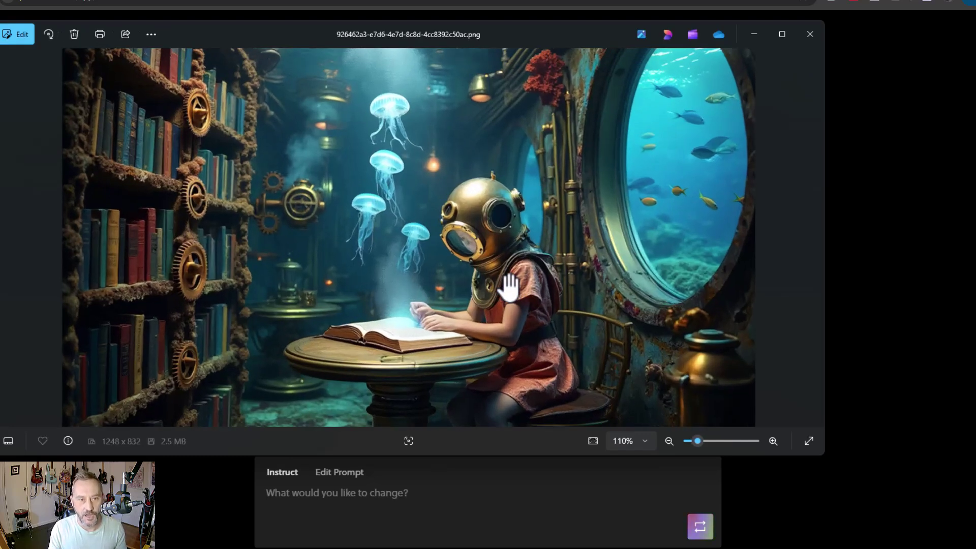
{"action": "scroll", "coordinate": [505, 272], "scroll_direction": "down", "scroll_amount": 2}
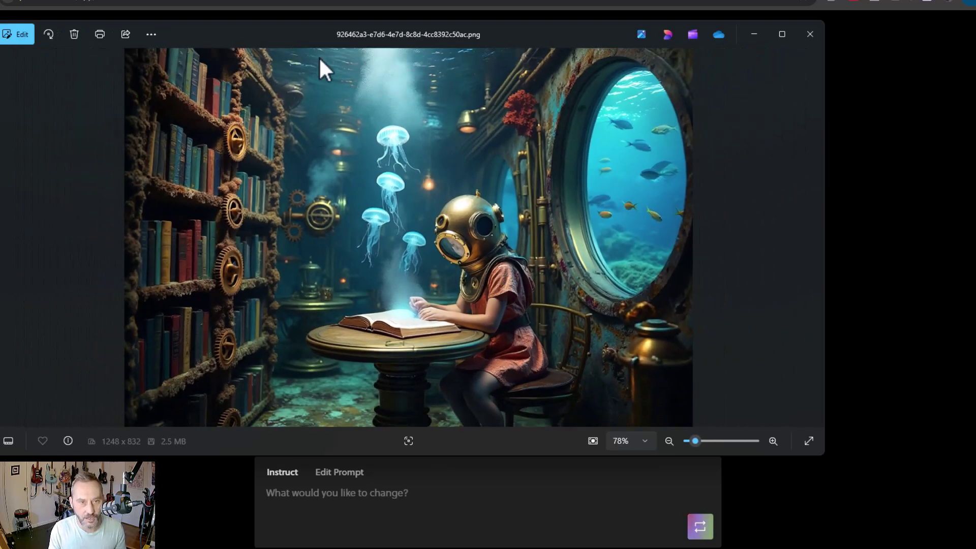
{"action": "left_click_drag", "start_coordinate": [393, 31], "coordinate": [456, 33]}
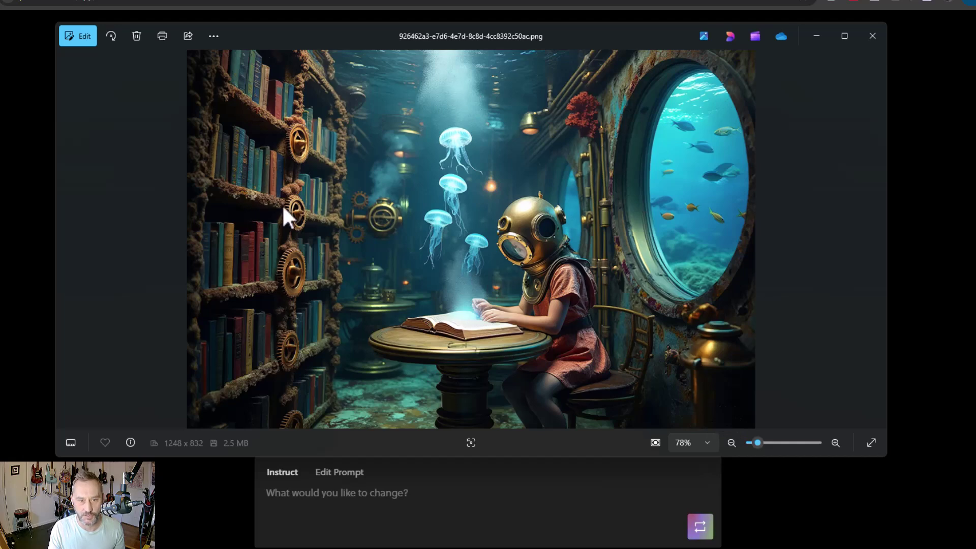
{"action": "scroll", "coordinate": [410, 293], "scroll_direction": "up", "scroll_amount": 3}
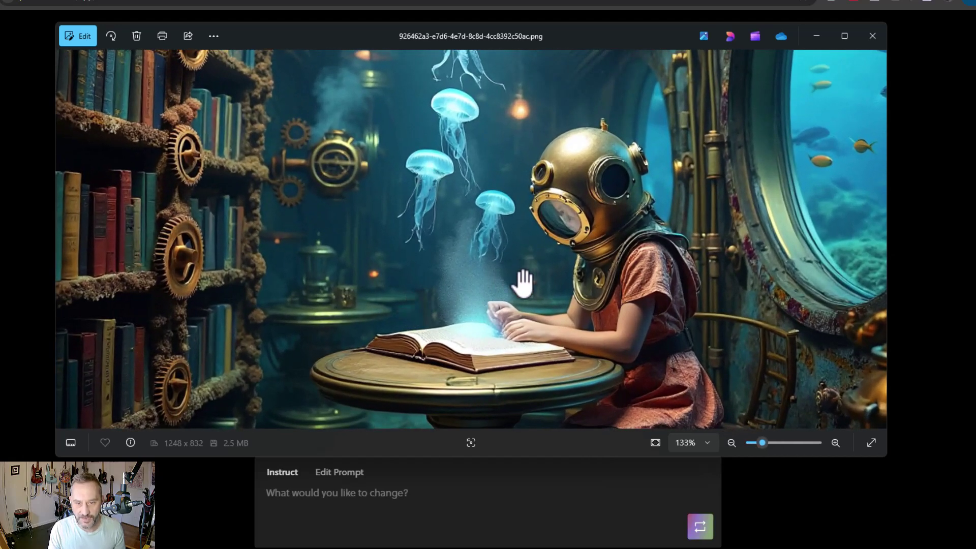
{"action": "scroll", "coordinate": [521, 278], "scroll_direction": "down", "scroll_amount": 3}
{"action": "left_click", "coordinate": [873, 36]}
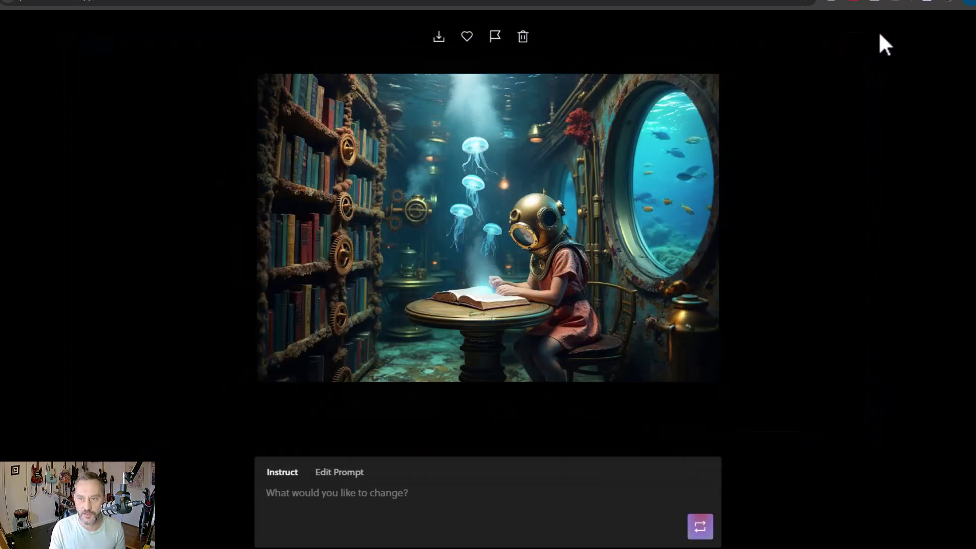